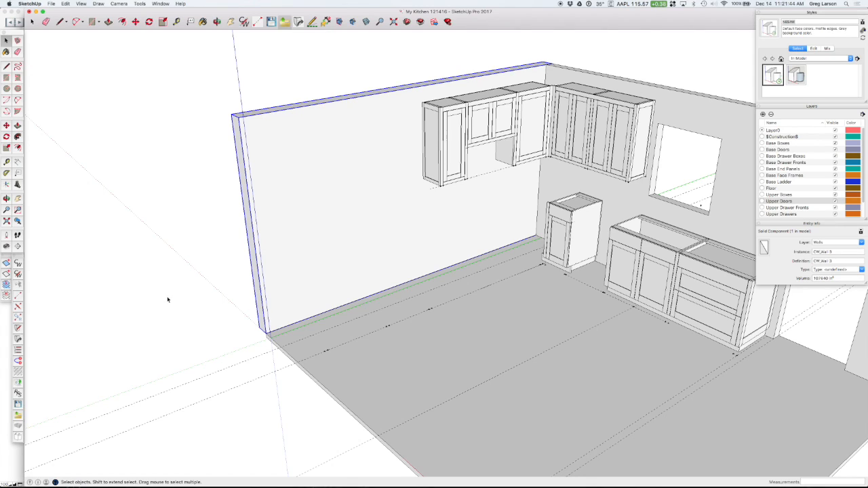
Set the base cabinet defaults in the CabWriter settings to a 48" counter top height and 18" cabinet depth.
{"action": "left_click", "coordinate": [19, 275]}
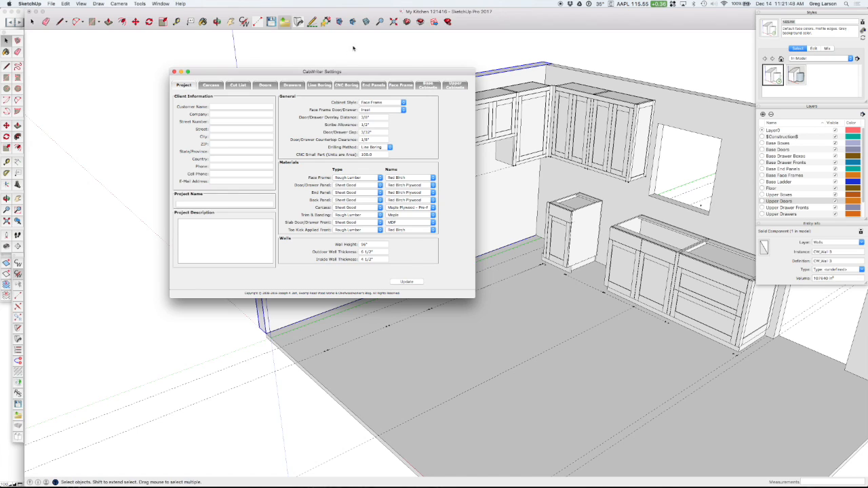
{"action": "left_click_drag", "start_coordinate": [354, 74], "coordinate": [263, 44]}
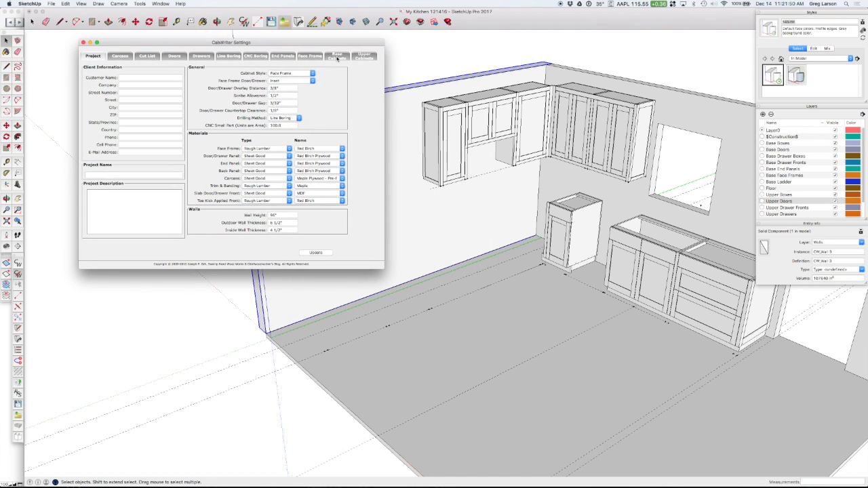
{"action": "left_click", "coordinate": [338, 59]}
{"action": "left_click_drag", "start_coordinate": [352, 72], "coordinate": [240, 37]}
{"action": "left_click", "coordinate": [286, 68]}
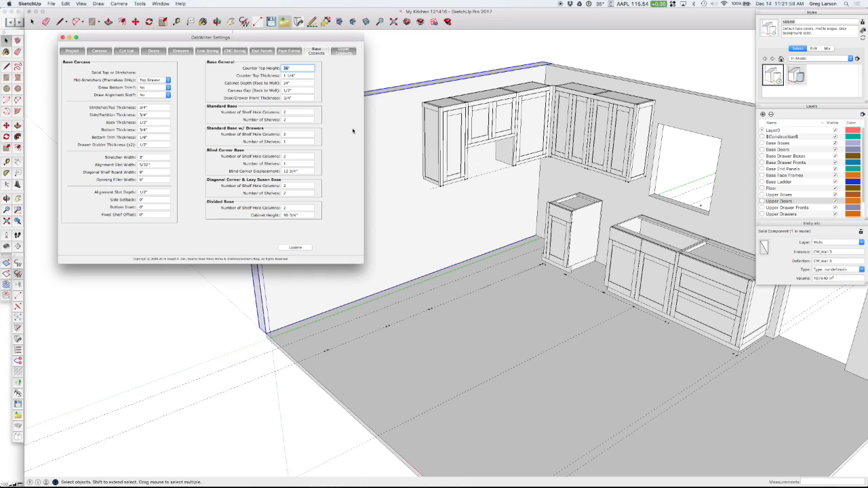
{"action": "type", "text": "48"}
{"action": "key", "text": "Tab"}
{"action": "key", "text": "Tab"}
{"action": "type", "text": "18"}
{"action": "left_click", "coordinate": [62, 38]}
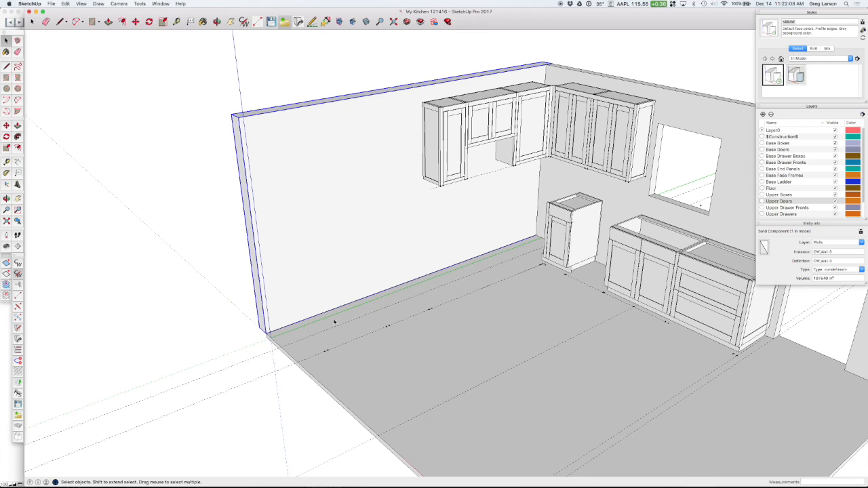
Place the new cabinet's left stile on the floor guide line along the selected wall as a Left End Panel.
{"action": "left_click", "coordinate": [19, 299]}
{"action": "left_click", "coordinate": [322, 330]}
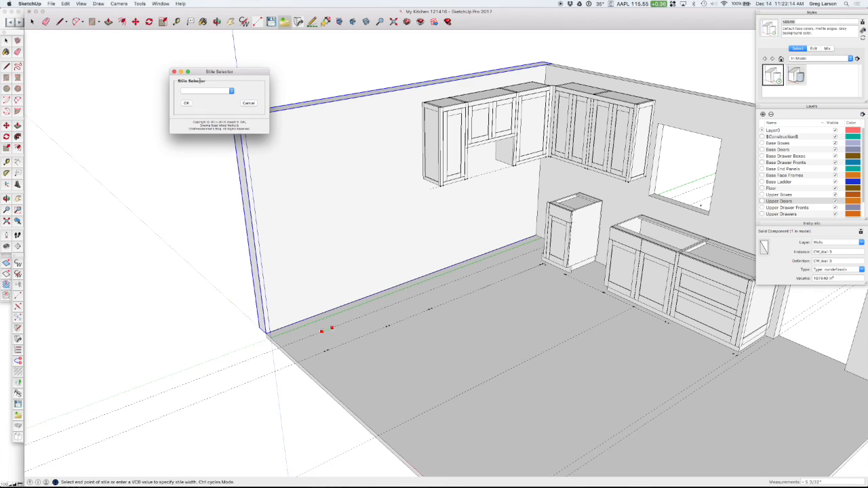
{"action": "left_click", "coordinate": [213, 93]}
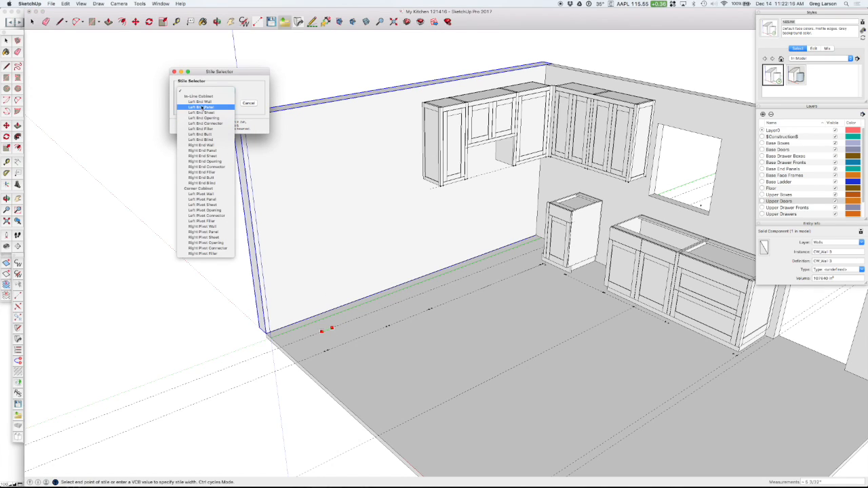
{"action": "left_click", "coordinate": [203, 113]}
{"action": "left_click", "coordinate": [202, 93]}
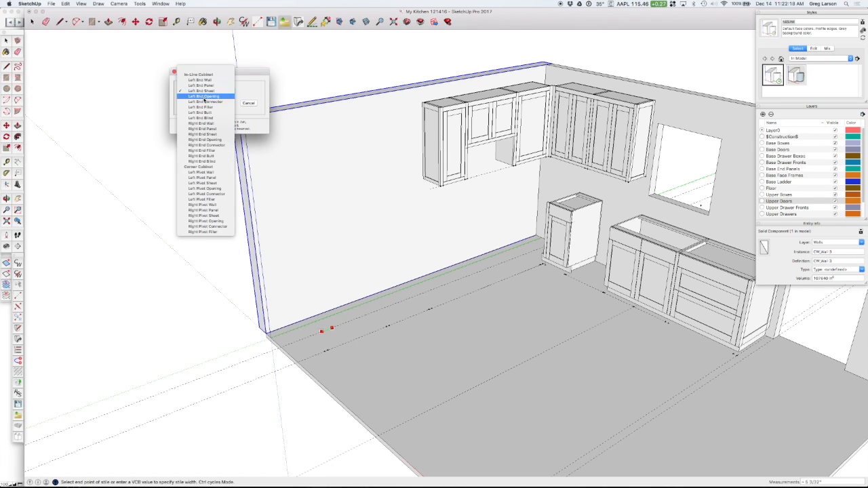
{"action": "left_click", "coordinate": [193, 99]}
{"action": "left_click", "coordinate": [188, 103]}
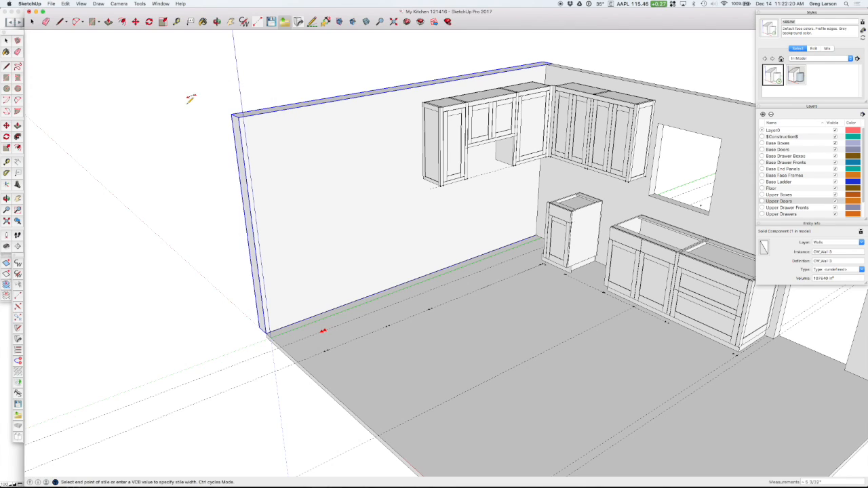
Place the cabinet's right stile farther along the same guide line as a Right End Sheet.
{"action": "left_click", "coordinate": [406, 298]}
{"action": "left_click", "coordinate": [392, 303]}
{"action": "left_click", "coordinate": [217, 91]}
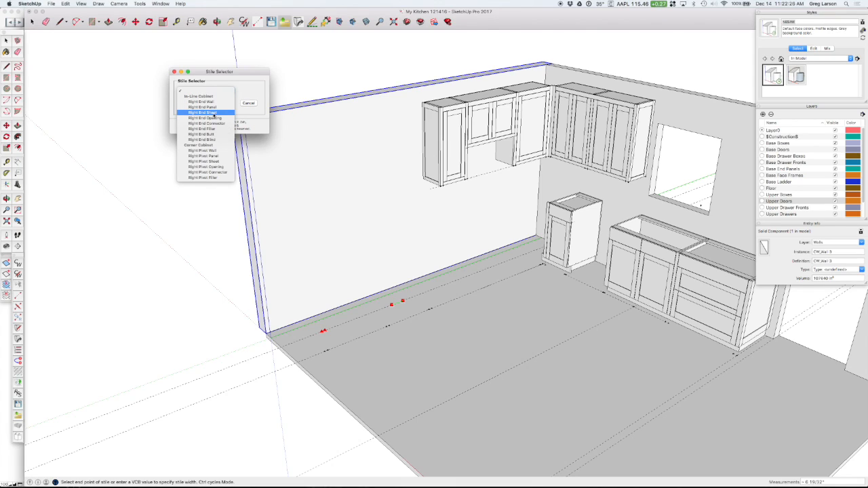
{"action": "left_click", "coordinate": [213, 112]}
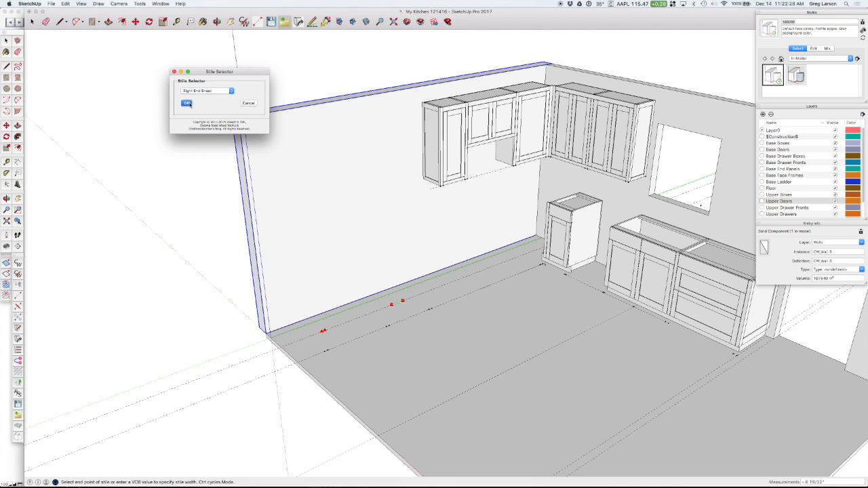
{"action": "key", "text": "Return"}
Try to build a Standard Base box between the two stiles with 0 doors and 3 shelves.
{"action": "scroll", "coordinate": [451, 301], "scroll_direction": "up", "scroll_amount": 3}
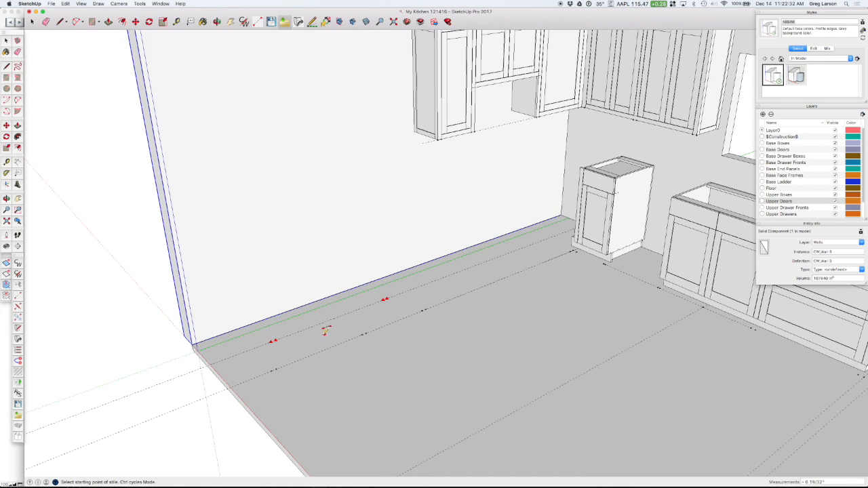
{"action": "left_click", "coordinate": [262, 247]}
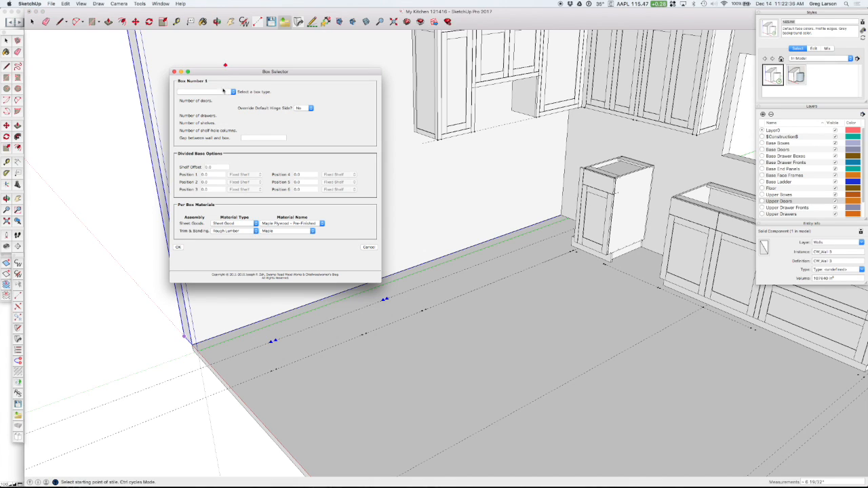
{"action": "left_click", "coordinate": [219, 95]}
{"action": "left_click", "coordinate": [218, 98]}
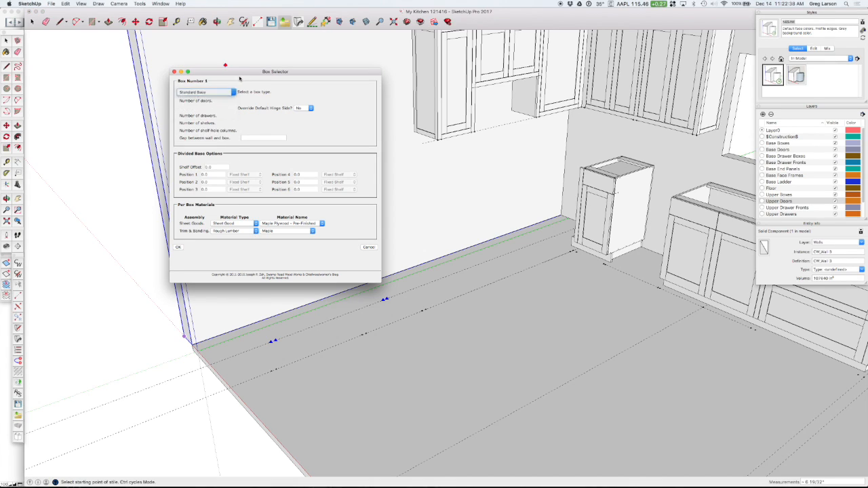
{"action": "left_click_drag", "start_coordinate": [244, 72], "coordinate": [167, 48]}
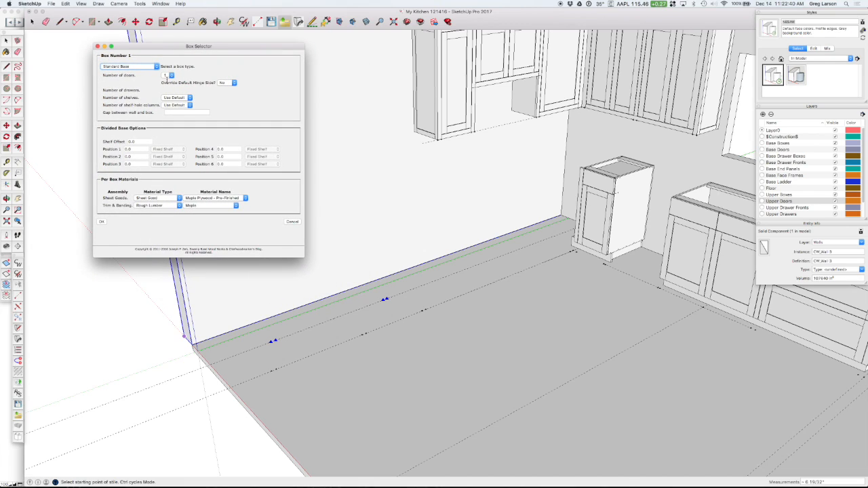
{"action": "left_click", "coordinate": [169, 76]}
{"action": "left_click", "coordinate": [167, 72]}
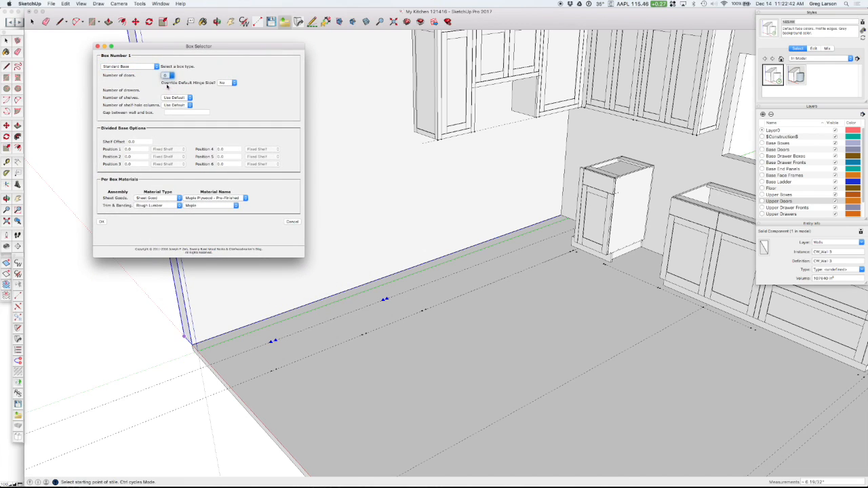
{"action": "left_click", "coordinate": [189, 98]}
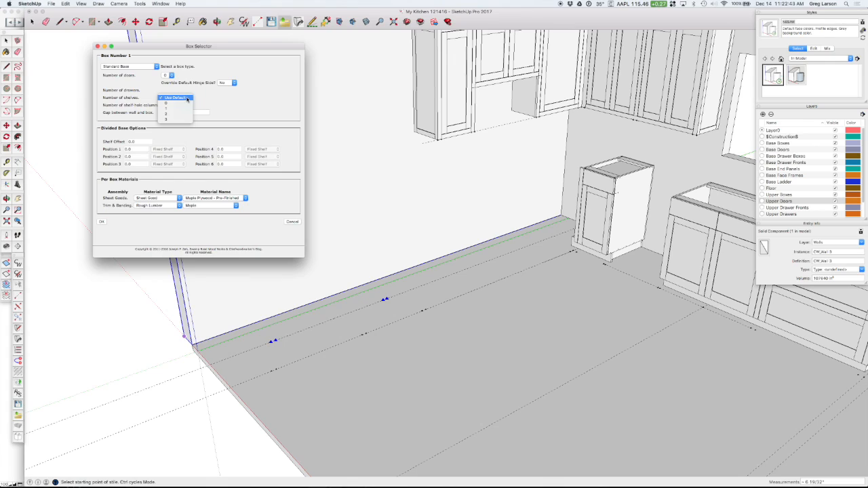
{"action": "left_click", "coordinate": [182, 117]}
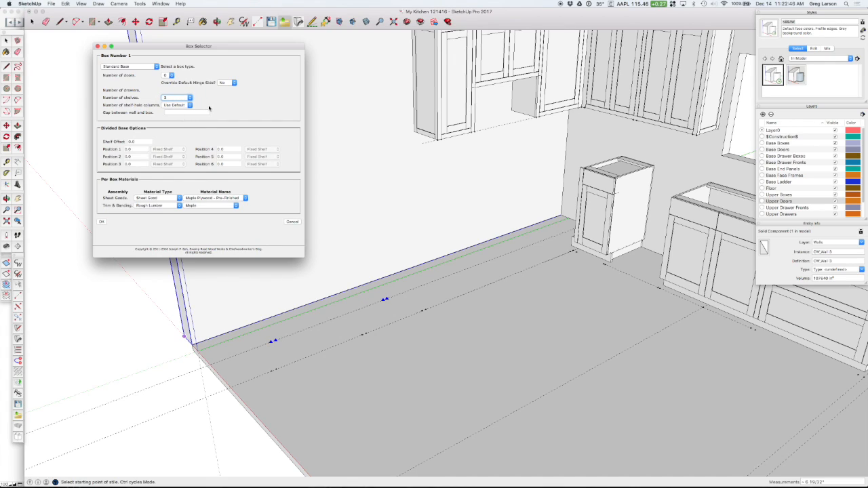
{"action": "left_click", "coordinate": [101, 222]}
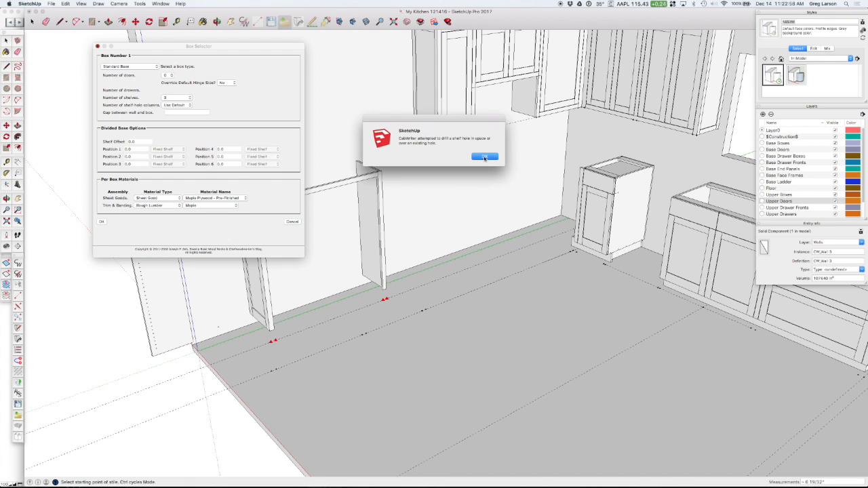
{"action": "left_click", "coordinate": [484, 158]}
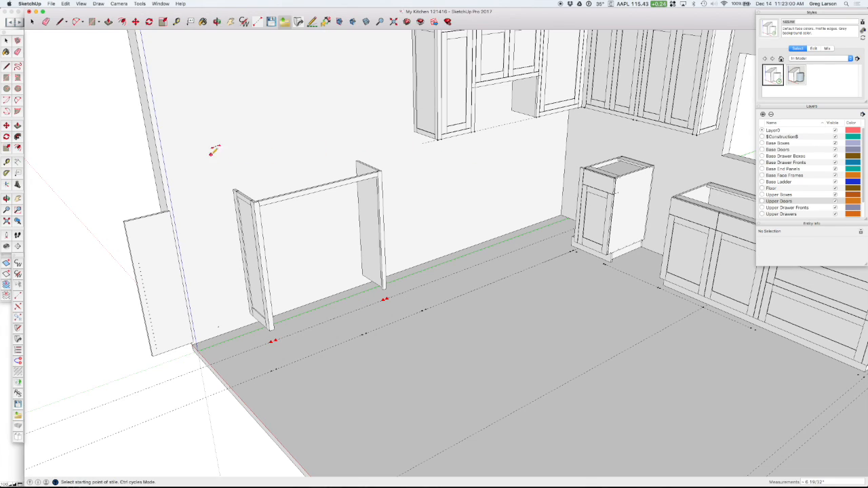
{"action": "key", "text": "super+z"}
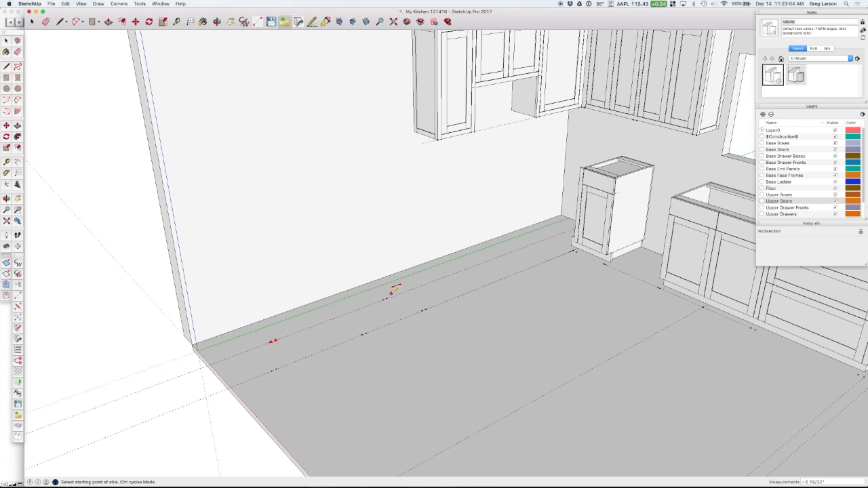
Place the missing right stile again on the guide line, 1 1/2" wide, as a Right End Sheet.
{"action": "left_click", "coordinate": [385, 299]}
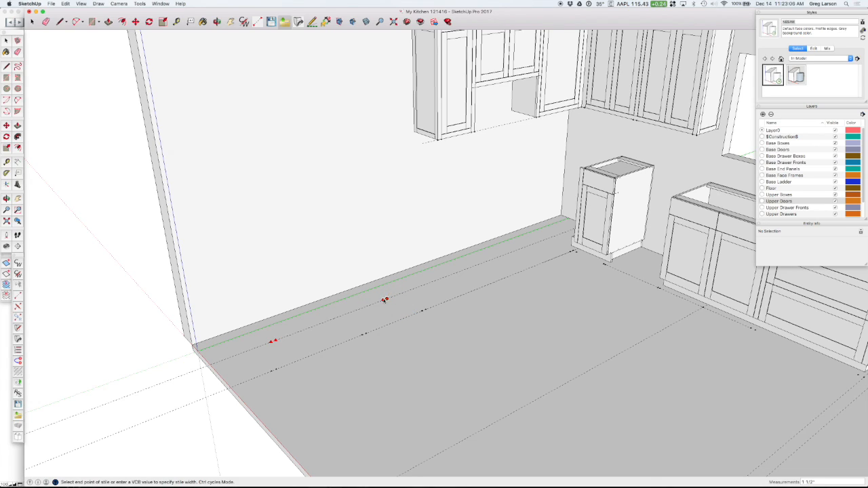
{"action": "left_click", "coordinate": [207, 91]}
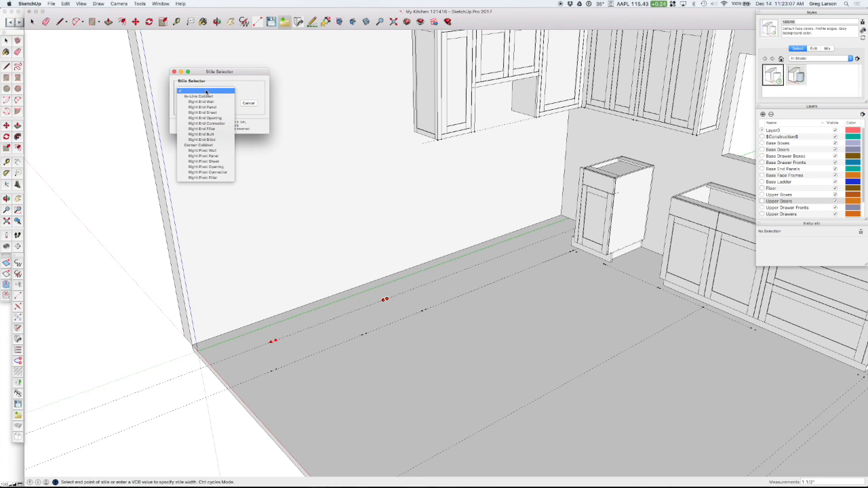
{"action": "left_click", "coordinate": [207, 113]}
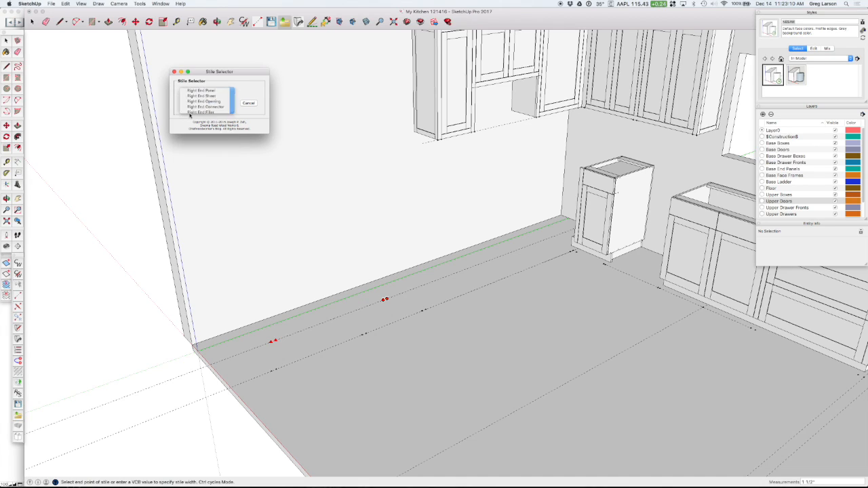
{"action": "key", "text": "Return"}
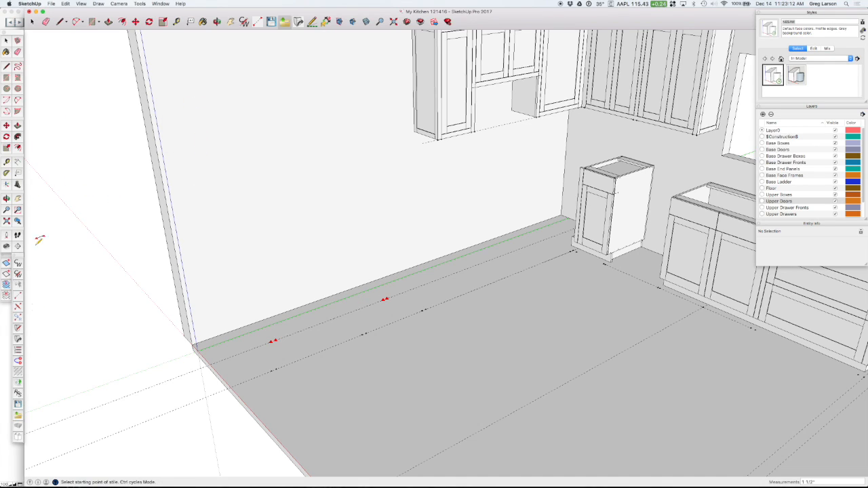
Set the base cabinet line boring to use Back as the back row reference point with a 37mm back row offset.
{"action": "left_click", "coordinate": [18, 274]}
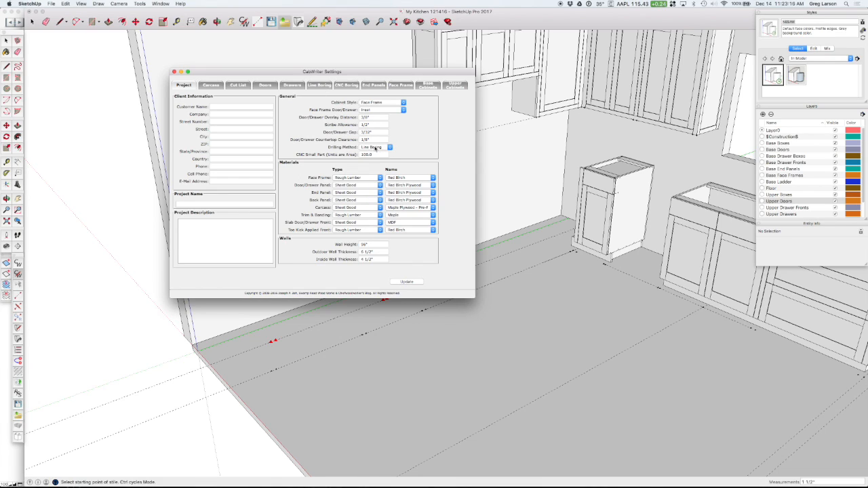
{"action": "left_click", "coordinate": [320, 86]}
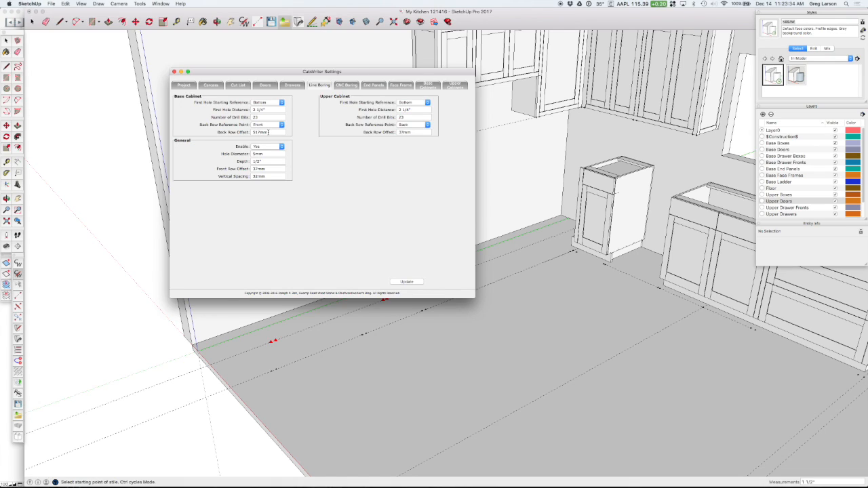
{"action": "left_click", "coordinate": [268, 125]}
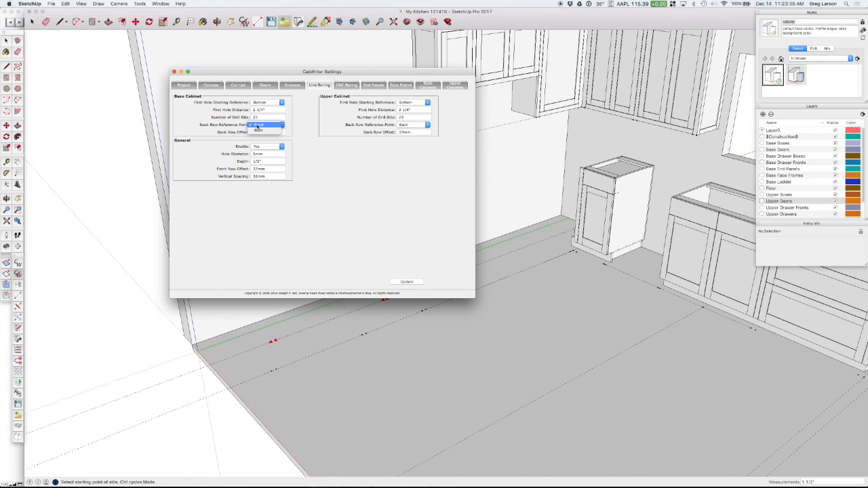
{"action": "left_click", "coordinate": [258, 133]}
{"action": "left_click_drag", "start_coordinate": [259, 132], "coordinate": [255, 132]}
{"action": "type", "text": "37mm"}
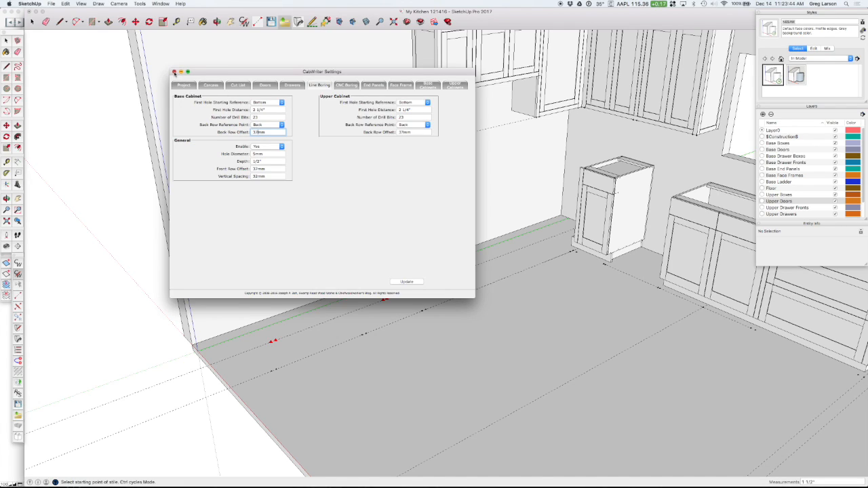
{"action": "left_click", "coordinate": [174, 72]}
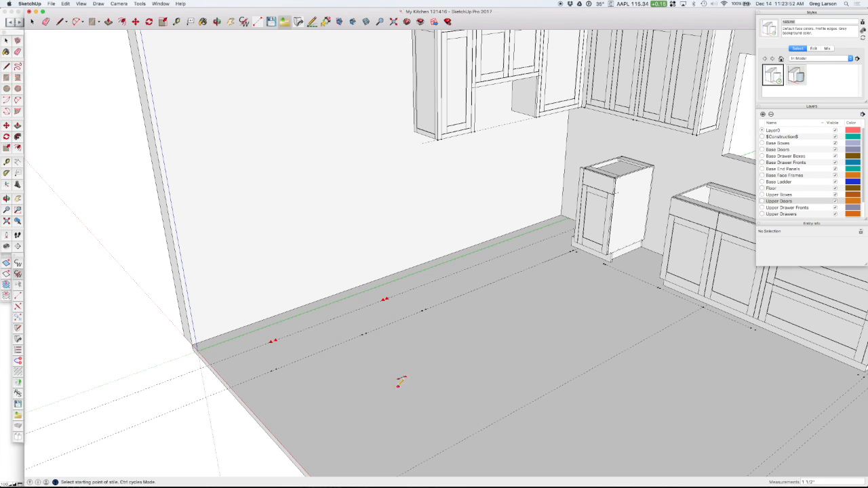
Build a Standard Base box without doors and with 3 shelves between the two stiles.
{"action": "left_click", "coordinate": [374, 317]}
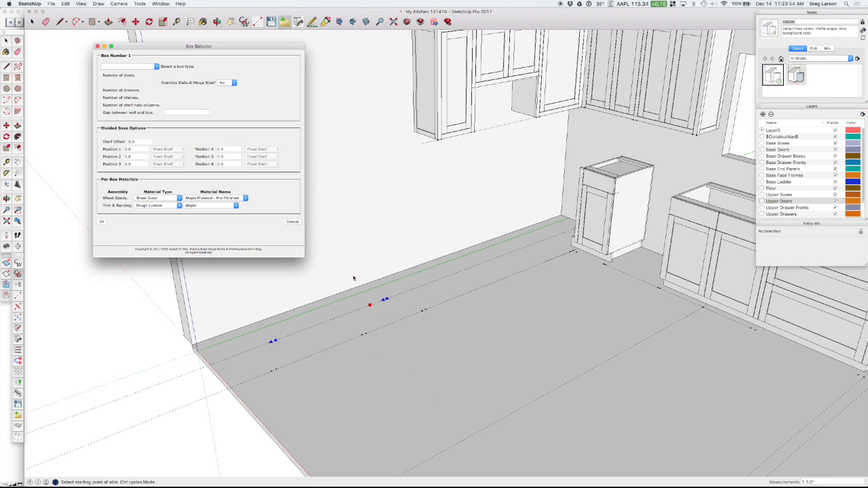
{"action": "left_click", "coordinate": [124, 66]}
{"action": "left_click", "coordinate": [128, 91]}
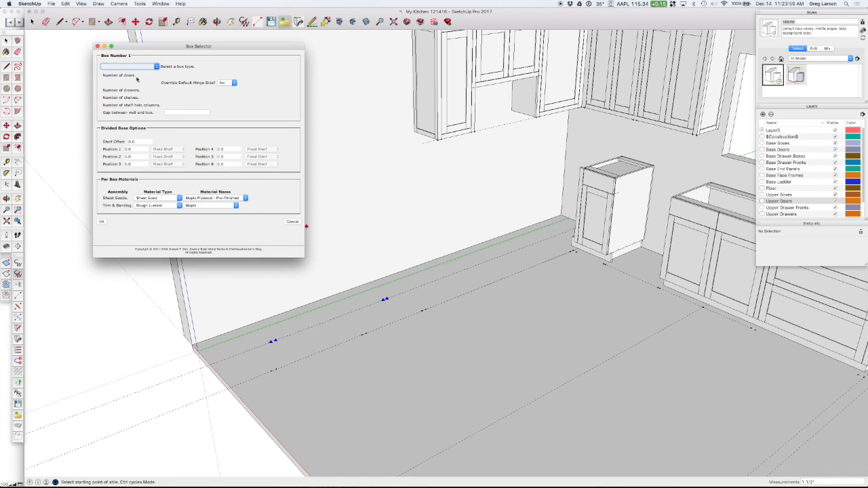
{"action": "left_click", "coordinate": [173, 99]}
{"action": "left_click", "coordinate": [169, 120]}
{"action": "left_click", "coordinate": [167, 76]}
{"action": "left_click", "coordinate": [166, 87]}
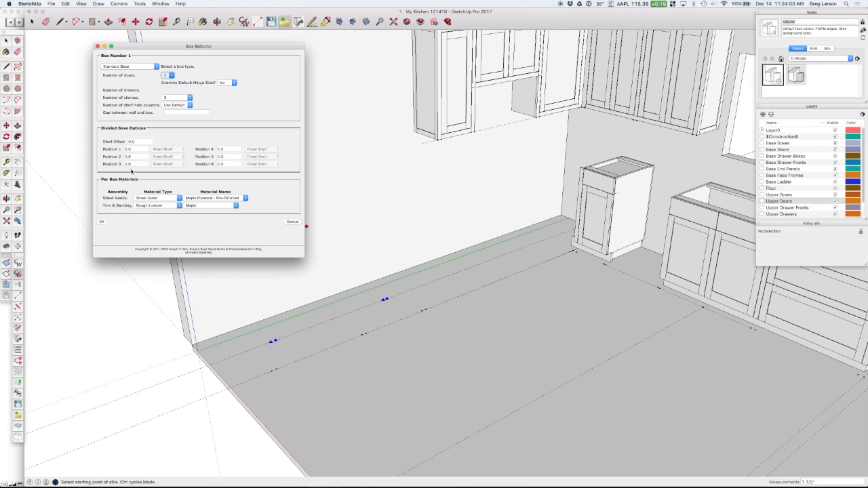
{"action": "left_click", "coordinate": [101, 222]}
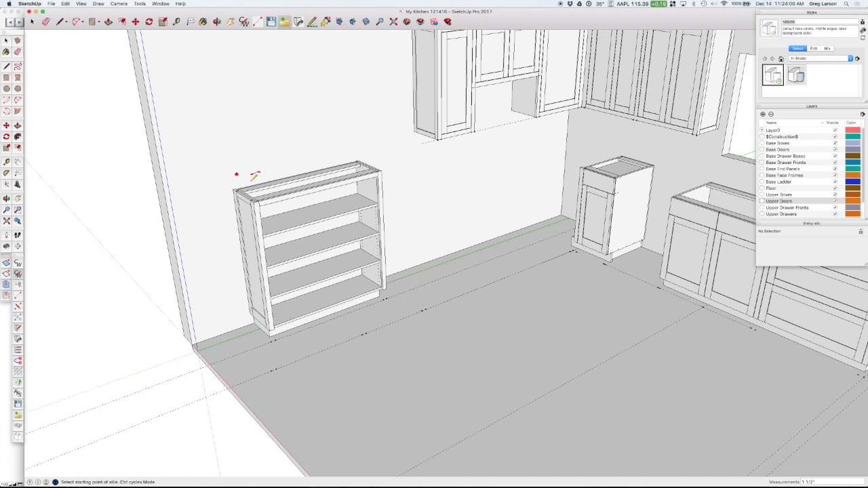
{"action": "middle_click_drag", "start_coordinate": [386, 215], "coordinate": [461, 171]}
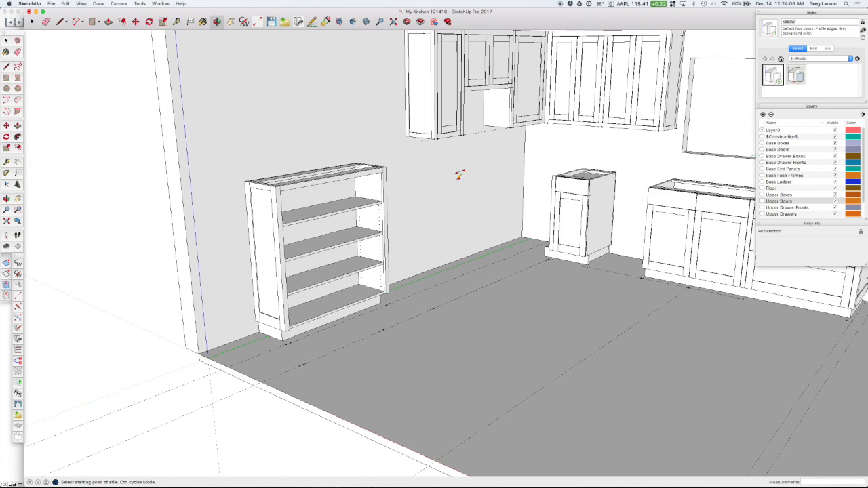
{"action": "scroll", "coordinate": [362, 202], "scroll_direction": "up", "scroll_amount": 3}
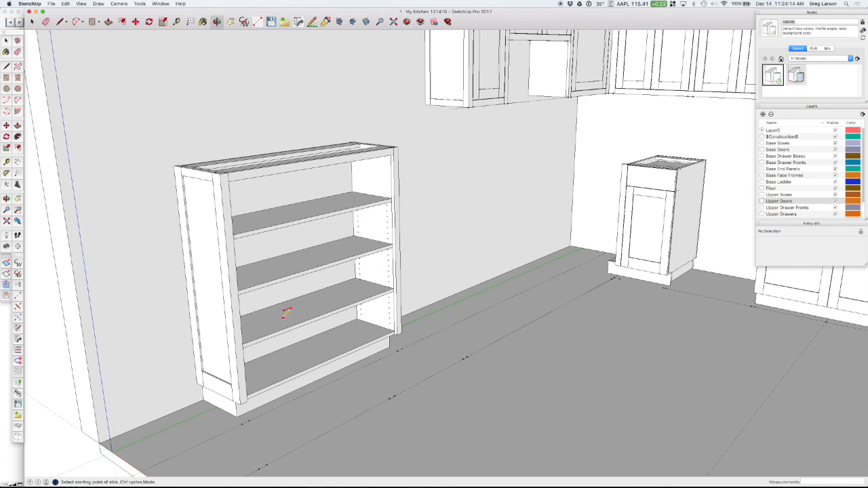
Examine how the box sides meet the face frame stiles and end panels at the bookcase's top corners.
{"action": "scroll", "coordinate": [407, 185], "scroll_direction": "up", "scroll_amount": 3}
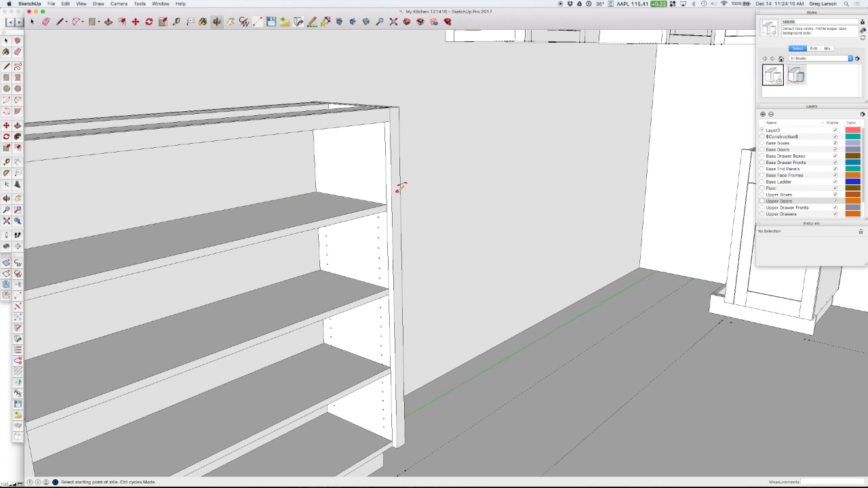
{"action": "middle_click_drag", "start_coordinate": [397, 187], "coordinate": [407, 272]}
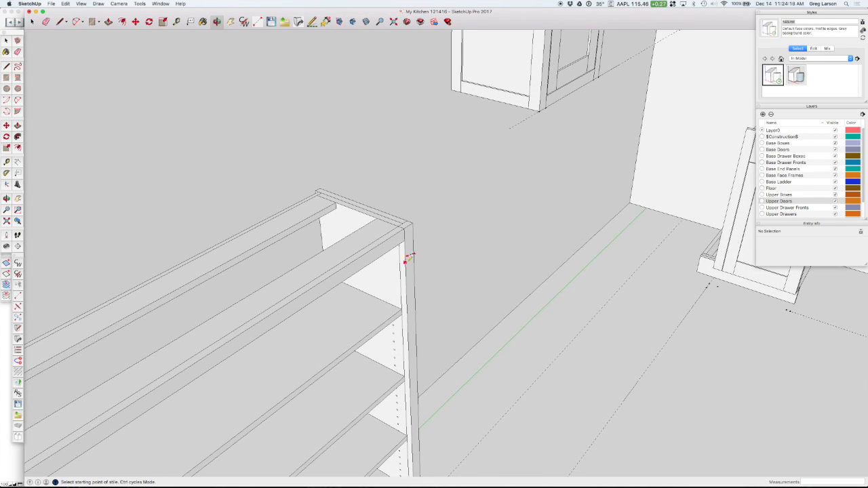
{"action": "scroll", "coordinate": [405, 218], "scroll_direction": "up", "scroll_amount": 2}
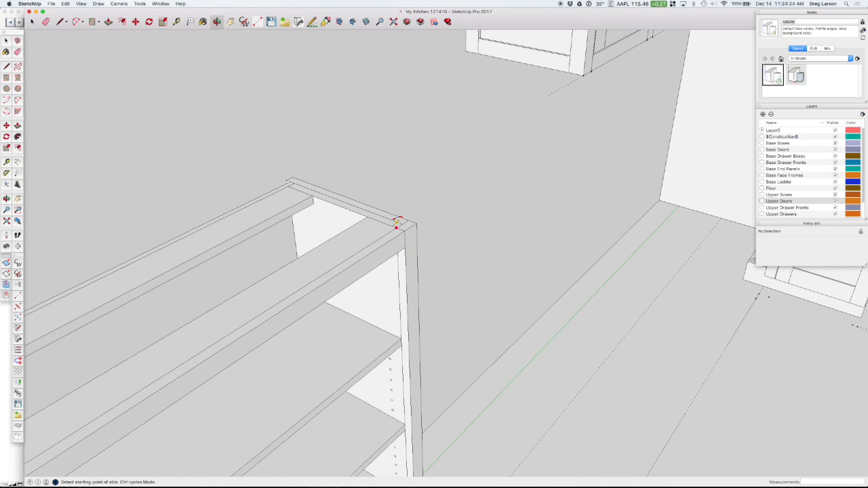
{"action": "scroll", "coordinate": [401, 218], "scroll_direction": "down", "scroll_amount": 5}
{"action": "scroll", "coordinate": [403, 222], "scroll_direction": "down", "scroll_amount": 3}
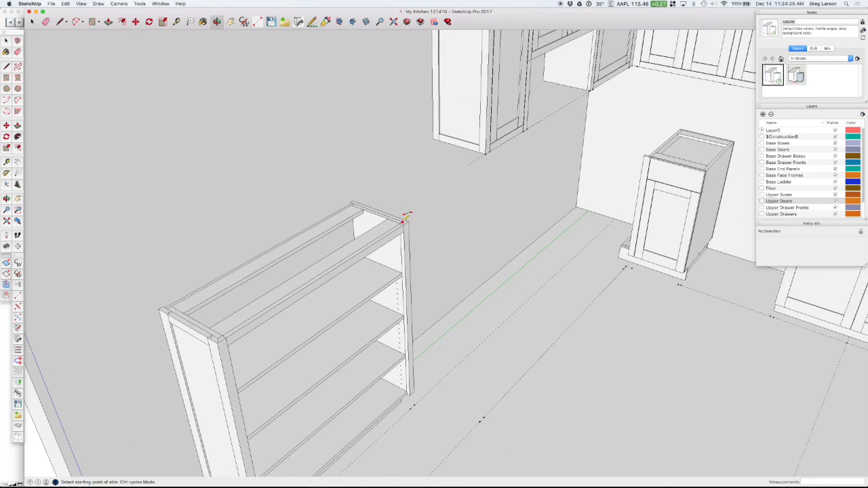
{"action": "middle_click_drag", "start_coordinate": [430, 243], "coordinate": [375, 222]}
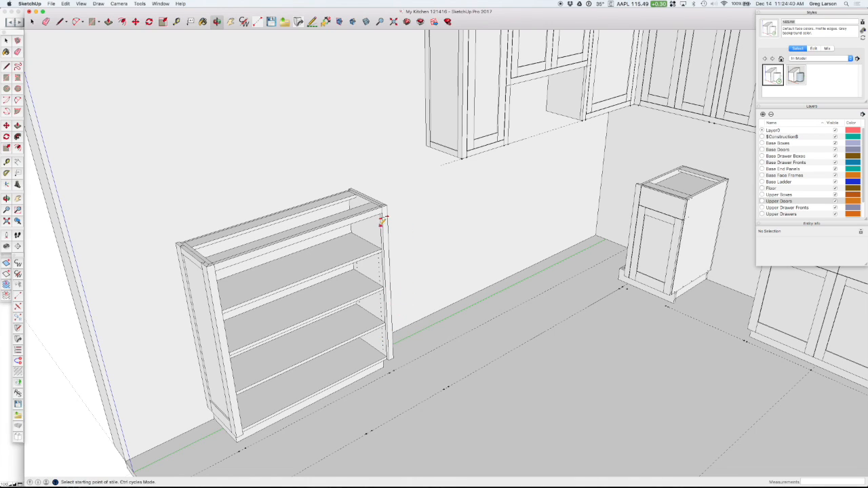
{"action": "middle_click_drag", "start_coordinate": [391, 293], "coordinate": [417, 229]}
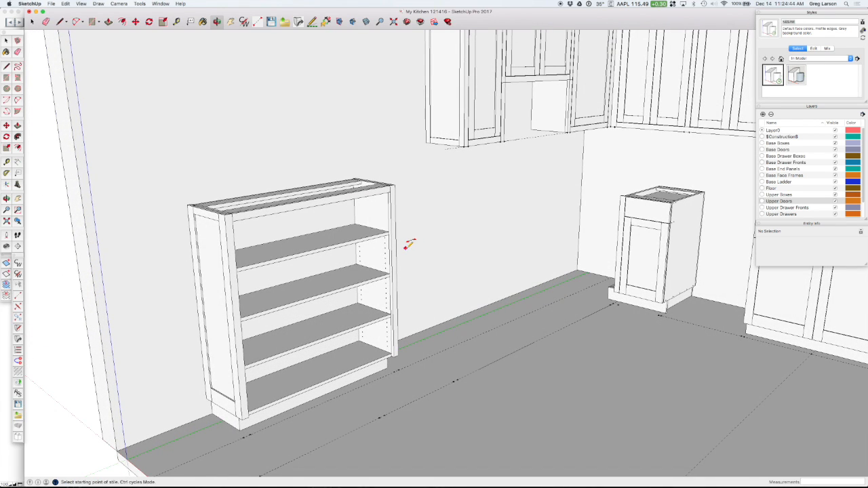
{"action": "scroll", "coordinate": [404, 234], "scroll_direction": "down", "scroll_amount": 1}
{"action": "middle_click_drag", "start_coordinate": [399, 234], "coordinate": [386, 252]}
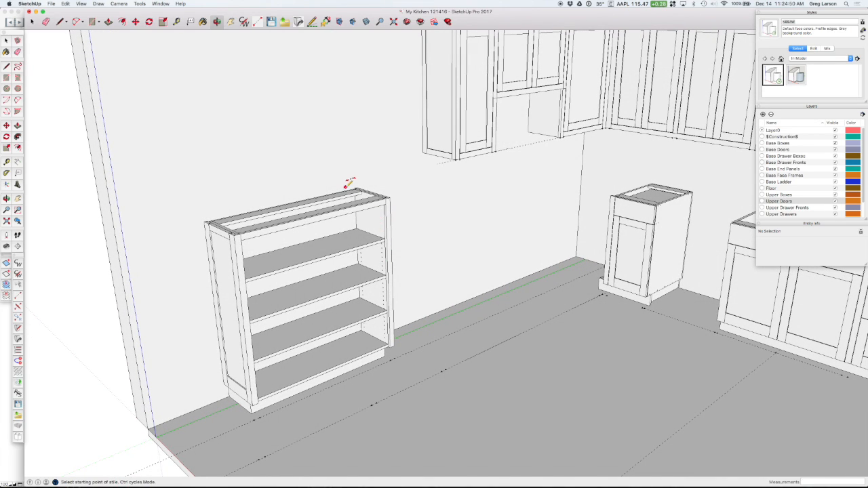
{"action": "scroll", "coordinate": [238, 223], "scroll_direction": "up", "scroll_amount": 2}
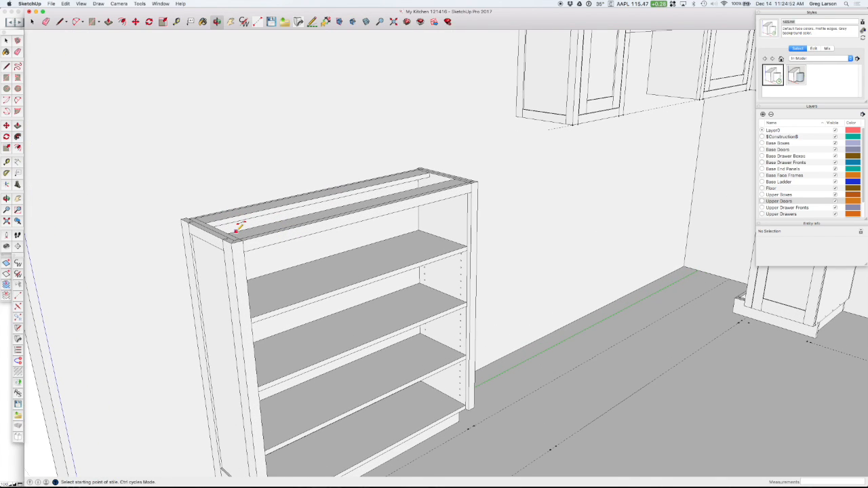
Change the Side Setback of the base carcase in the CabWriter base cabinet settings.
{"action": "left_click", "coordinate": [17, 274]}
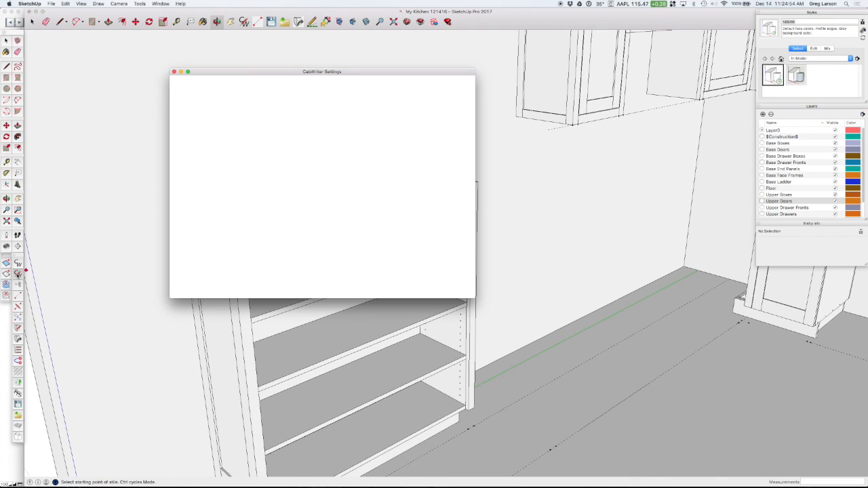
{"action": "left_click_drag", "start_coordinate": [296, 75], "coordinate": [517, 98]}
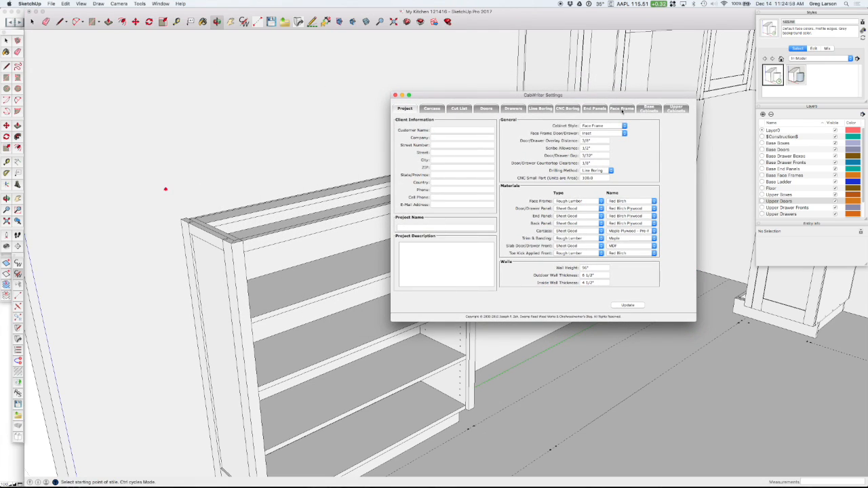
{"action": "left_click", "coordinate": [649, 109]}
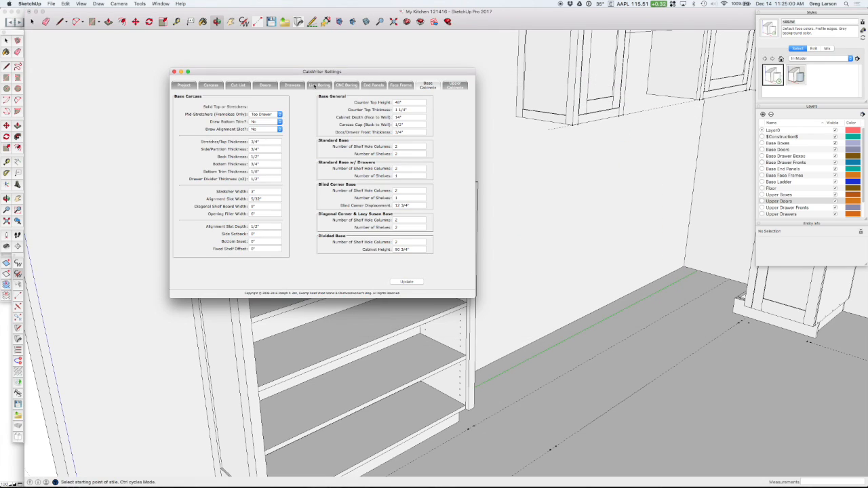
{"action": "left_click_drag", "start_coordinate": [292, 75], "coordinate": [559, 85]}
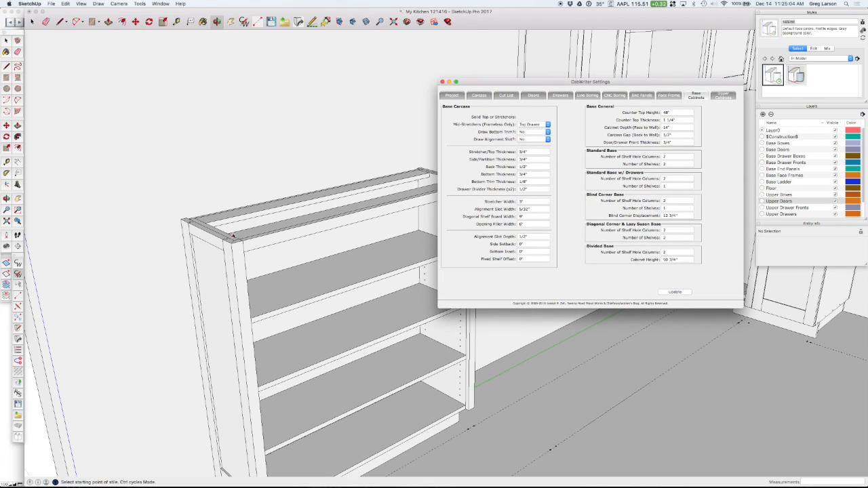
{"action": "left_click", "coordinate": [520, 244]}
{"action": "left_click", "coordinate": [442, 81]}
Redraw only the bookcase cabinet with the new side setback instead of its own saved defaults.
{"action": "key", "text": "space"}
{"action": "left_click", "coordinate": [328, 225]}
{"action": "right_click", "coordinate": [329, 226]}
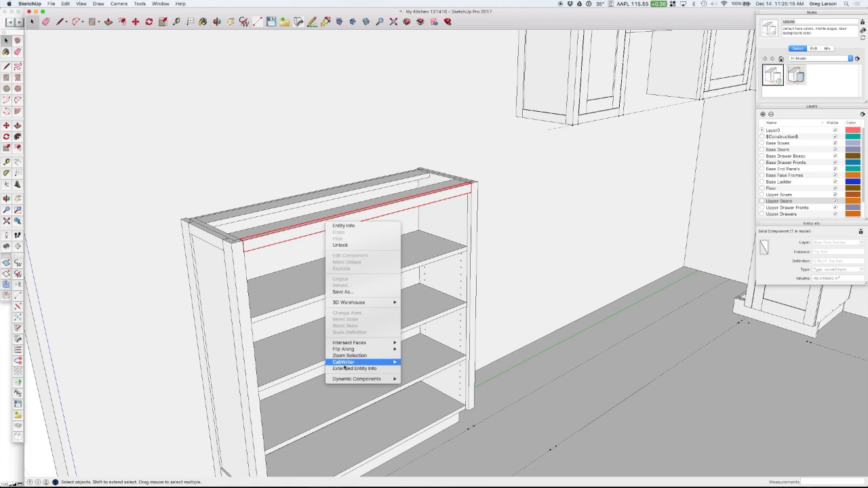
{"action": "mouse_move", "coordinate": [345, 367]}
{"action": "left_click", "coordinate": [443, 395]}
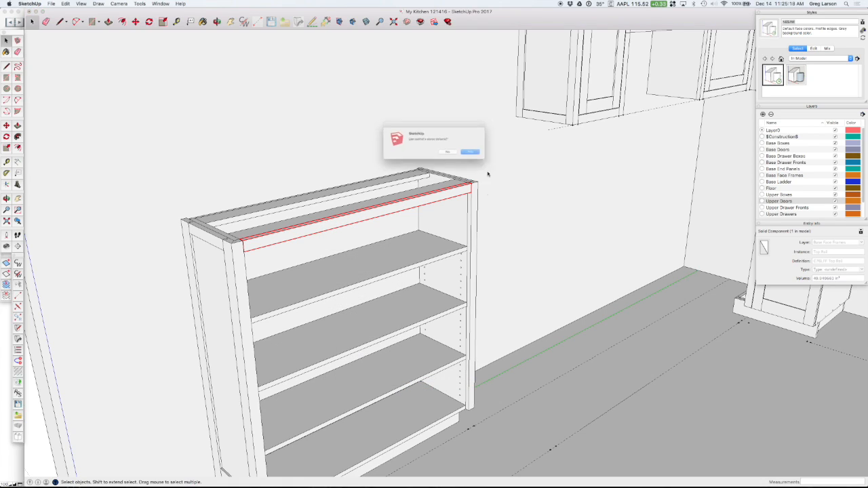
{"action": "left_click", "coordinate": [452, 157]}
{"action": "left_click", "coordinate": [480, 155]}
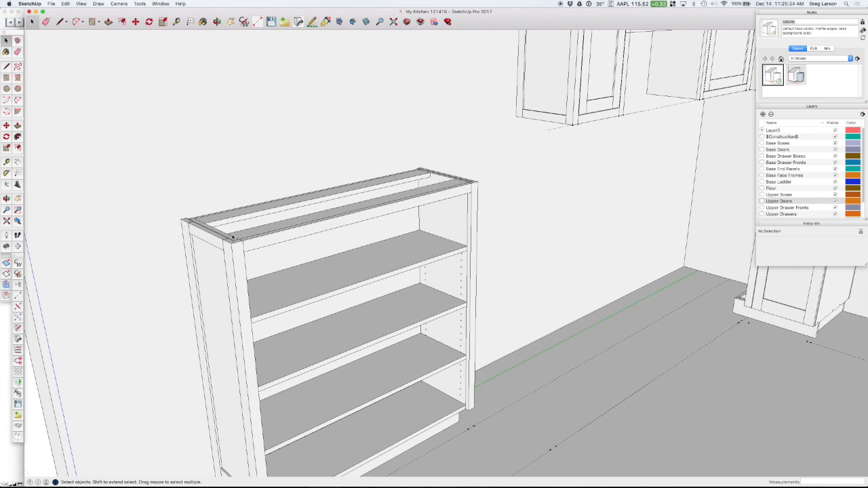
Change the Frame Thickness and Sheet Thickness of the base end panels in the CabWriter settings.
{"action": "scroll", "coordinate": [232, 238], "scroll_direction": "up", "scroll_amount": 10}
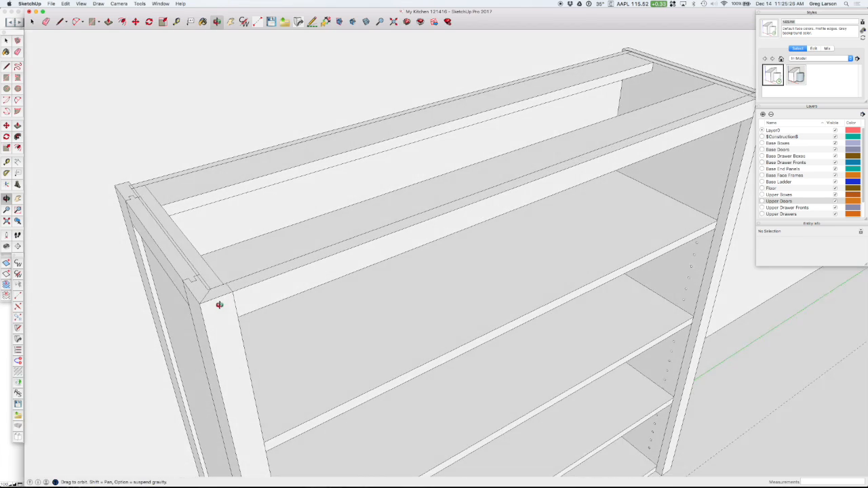
{"action": "middle_click_drag", "start_coordinate": [219, 304], "coordinate": [207, 327]}
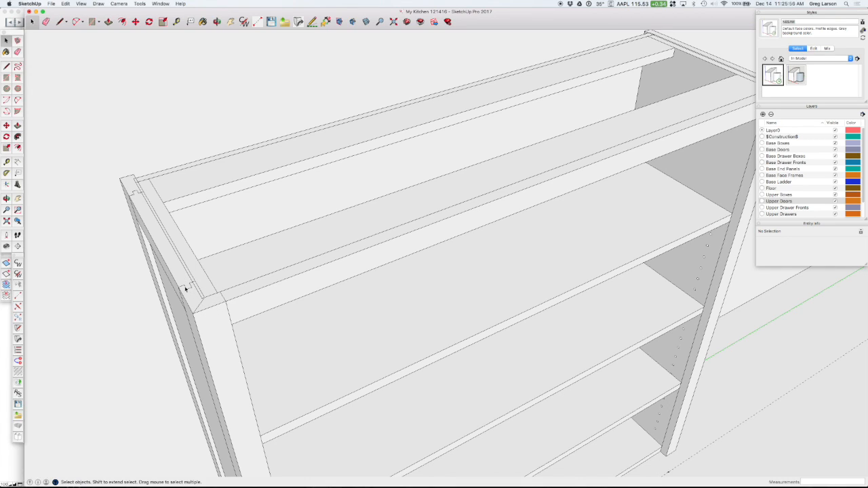
{"action": "scroll", "coordinate": [202, 277], "scroll_direction": "down", "scroll_amount": 3}
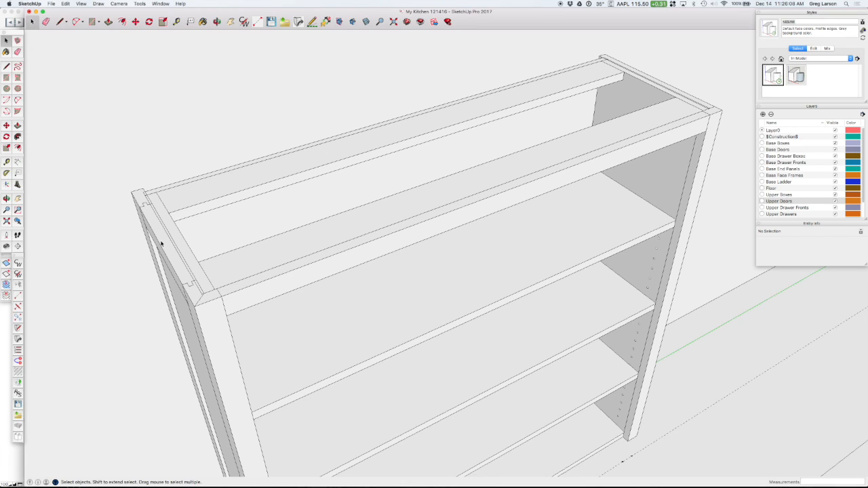
{"action": "scroll", "coordinate": [158, 244], "scroll_direction": "down", "scroll_amount": 4}
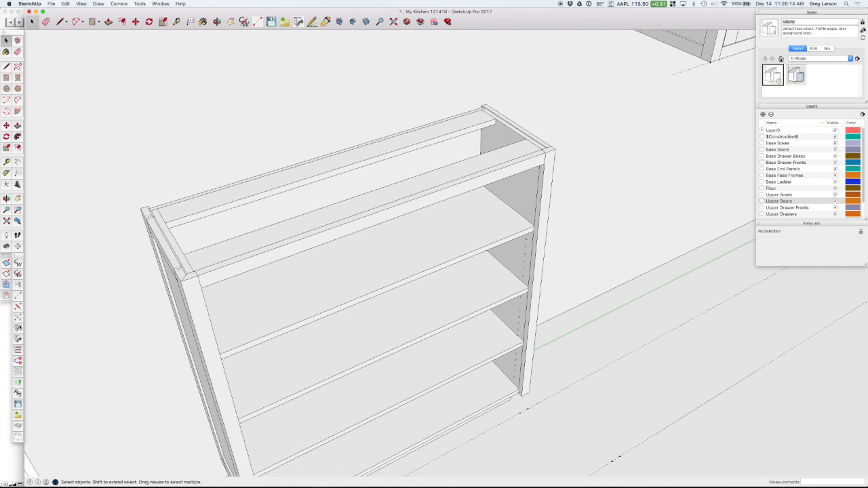
{"action": "left_click", "coordinate": [17, 274]}
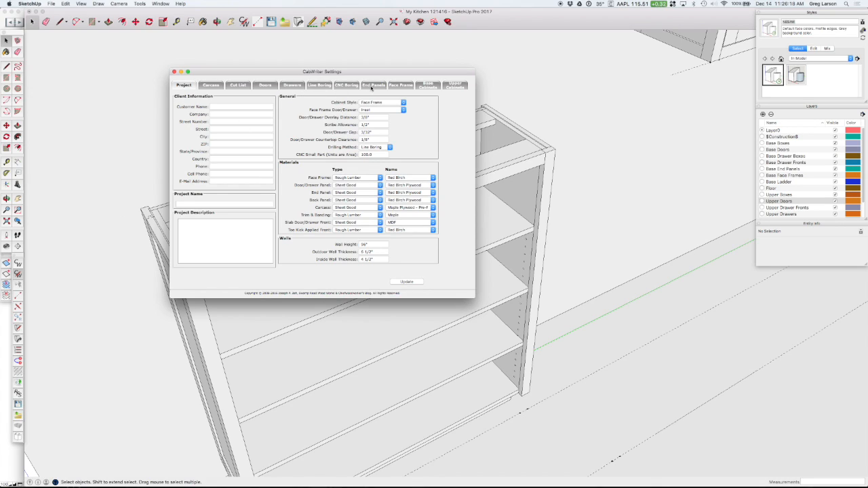
{"action": "left_click", "coordinate": [372, 86]}
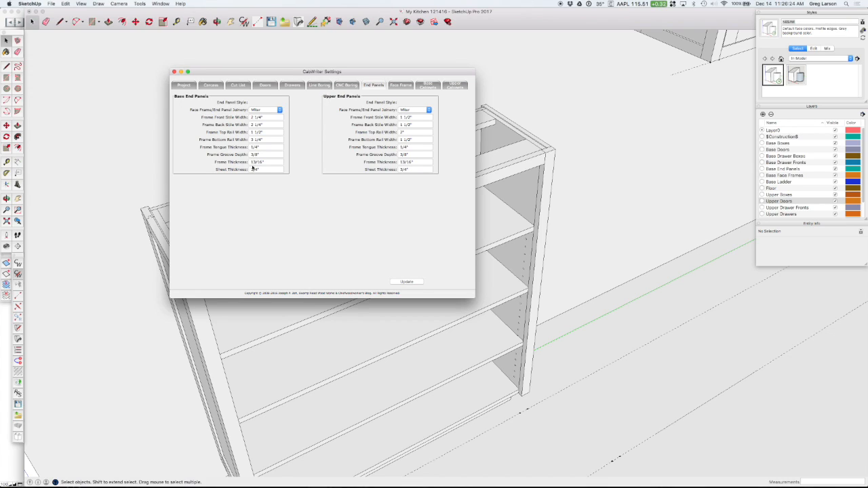
{"action": "double_click", "coordinate": [262, 162]}
{"action": "type", "text": "1"}
{"action": "double_click", "coordinate": [253, 170]}
{"action": "double_click", "coordinate": [252, 170]}
{"action": "type", "text": "5"}
{"action": "left_click", "coordinate": [174, 72]}
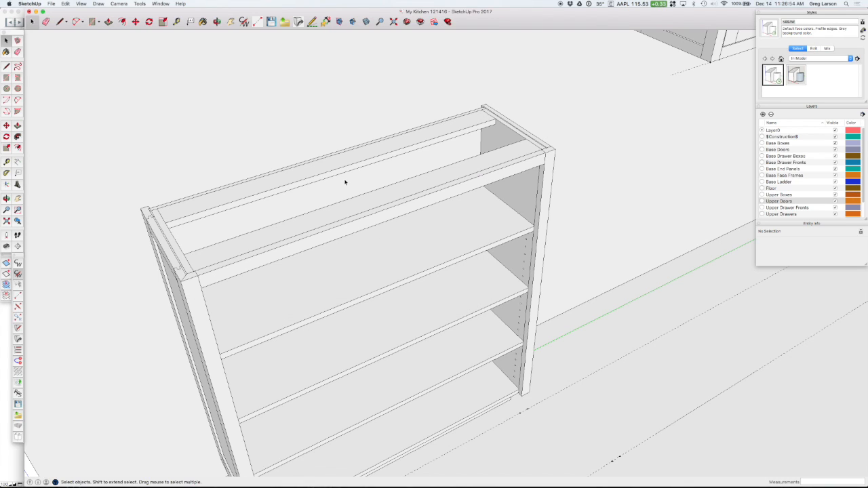
Redraw the selected bookcase cabinet with the changed end panel thicknesses instead of its own saved defaults.
{"action": "scroll", "coordinate": [344, 172], "scroll_direction": "down", "scroll_amount": 3}
{"action": "right_click", "coordinate": [368, 193]}
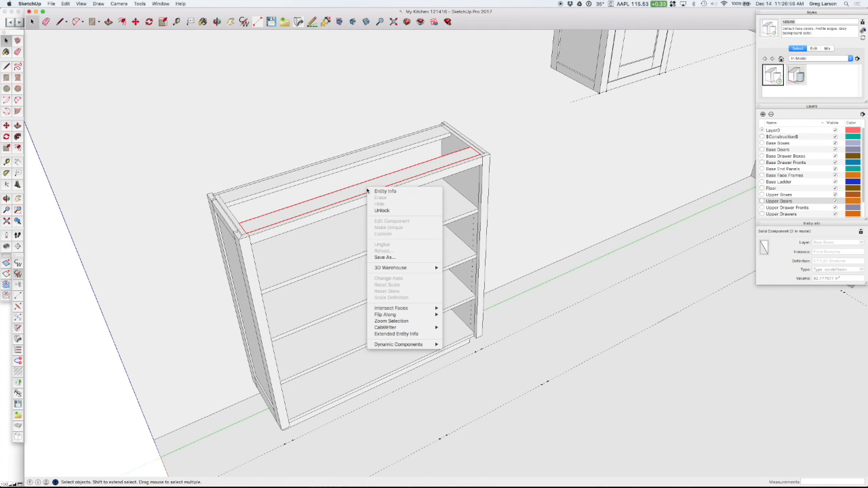
{"action": "mouse_move", "coordinate": [409, 329]}
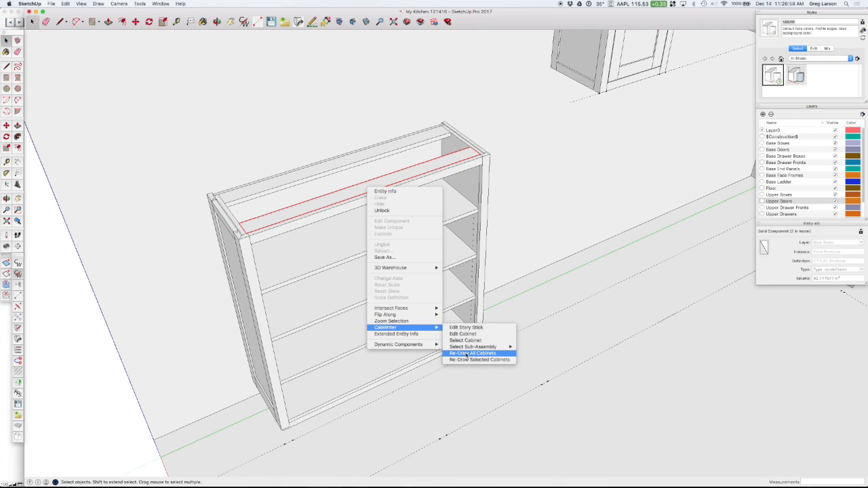
{"action": "left_click", "coordinate": [478, 359]}
{"action": "left_click", "coordinate": [460, 158]}
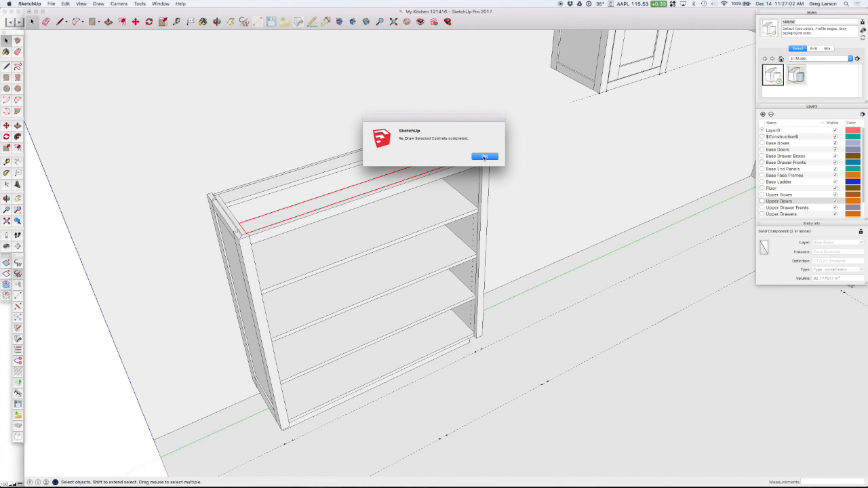
{"action": "left_click", "coordinate": [483, 157]}
Examine the redrawn bookcase's top corners, where the framed left end panel and the right end sheet meet the face frame.
{"action": "scroll", "coordinate": [234, 225], "scroll_direction": "up", "scroll_amount": 3}
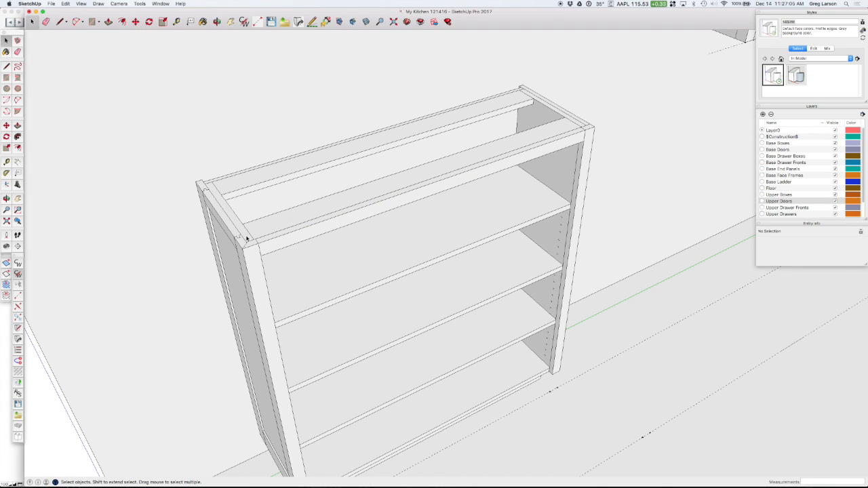
{"action": "scroll", "coordinate": [245, 239], "scroll_direction": "up", "scroll_amount": 5}
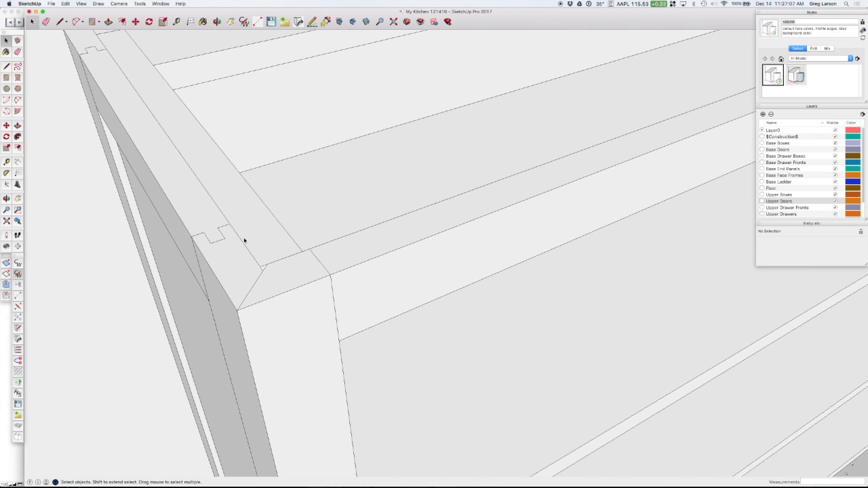
{"action": "scroll", "coordinate": [270, 266], "scroll_direction": "up", "scroll_amount": 2}
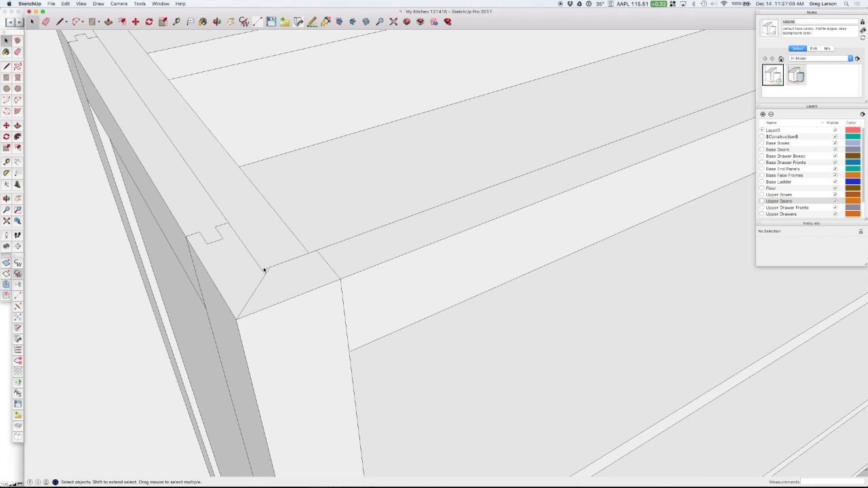
{"action": "scroll", "coordinate": [268, 273], "scroll_direction": "down", "scroll_amount": 5}
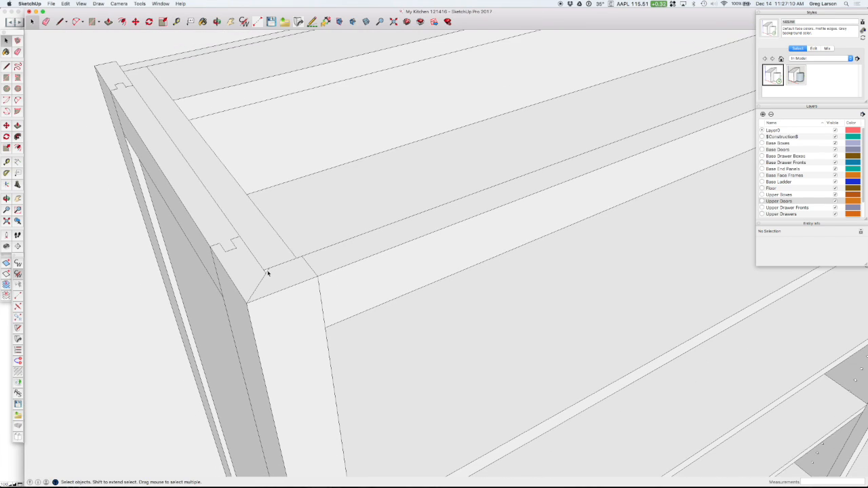
{"action": "scroll", "coordinate": [267, 272], "scroll_direction": "up", "scroll_amount": 3}
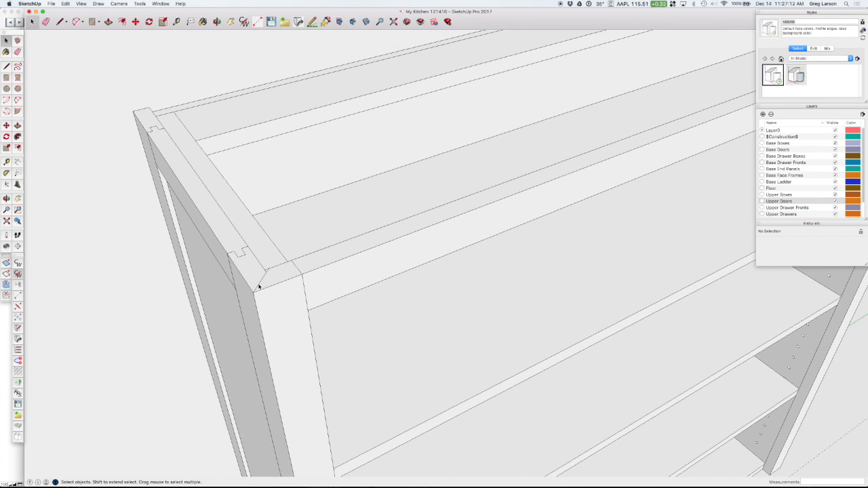
{"action": "scroll", "coordinate": [261, 285], "scroll_direction": "down", "scroll_amount": 3}
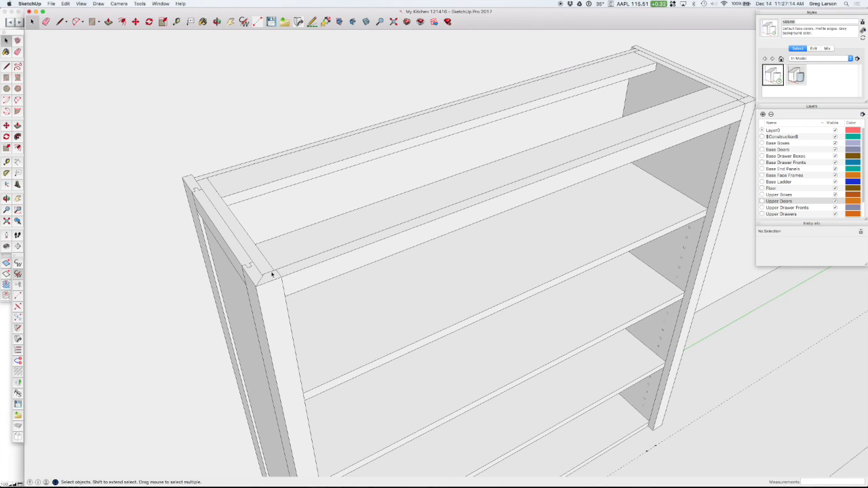
{"action": "scroll", "coordinate": [271, 275], "scroll_direction": "down", "scroll_amount": 3}
{"action": "scroll", "coordinate": [736, 107], "scroll_direction": "down", "scroll_amount": 1}
{"action": "scroll", "coordinate": [685, 124], "scroll_direction": "up", "scroll_amount": 5}
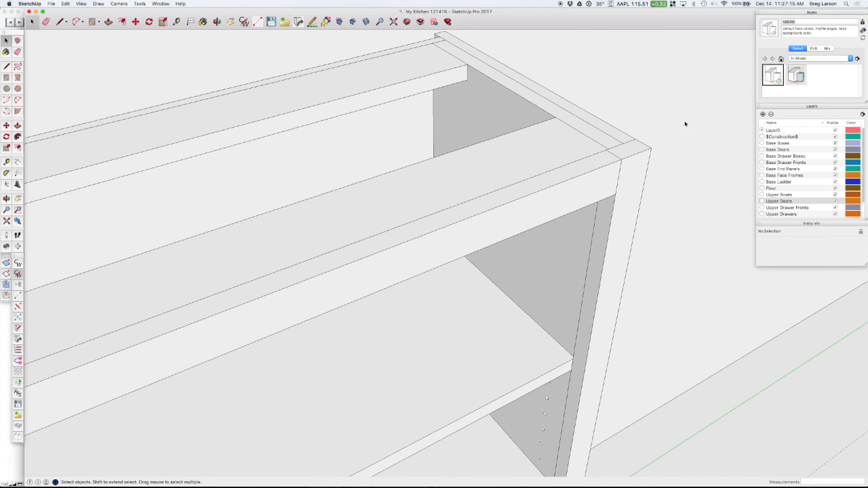
{"action": "scroll", "coordinate": [668, 130], "scroll_direction": "up", "scroll_amount": 3}
{"action": "scroll", "coordinate": [638, 142], "scroll_direction": "down", "scroll_amount": 2}
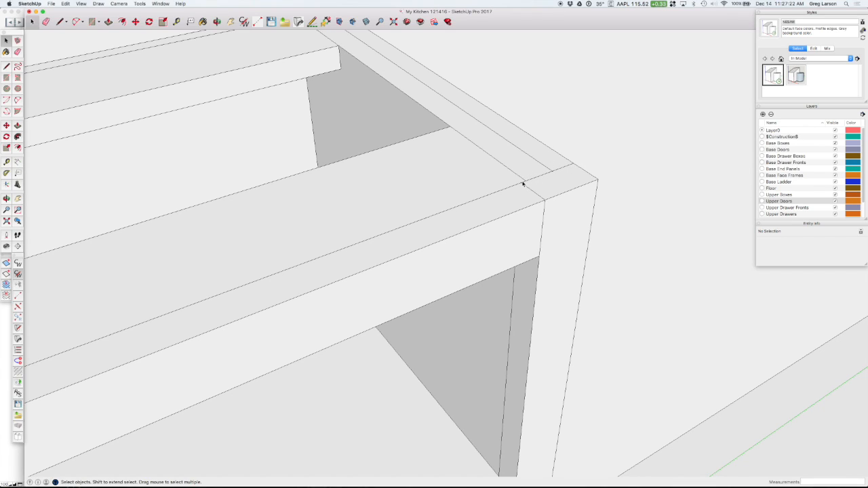
{"action": "scroll", "coordinate": [522, 183], "scroll_direction": "down", "scroll_amount": 10}
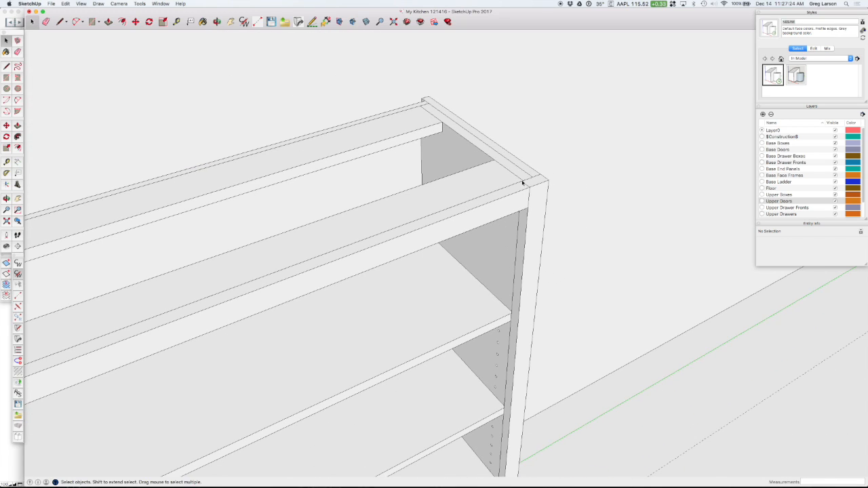
{"action": "scroll", "coordinate": [522, 183], "scroll_direction": "down", "scroll_amount": 8}
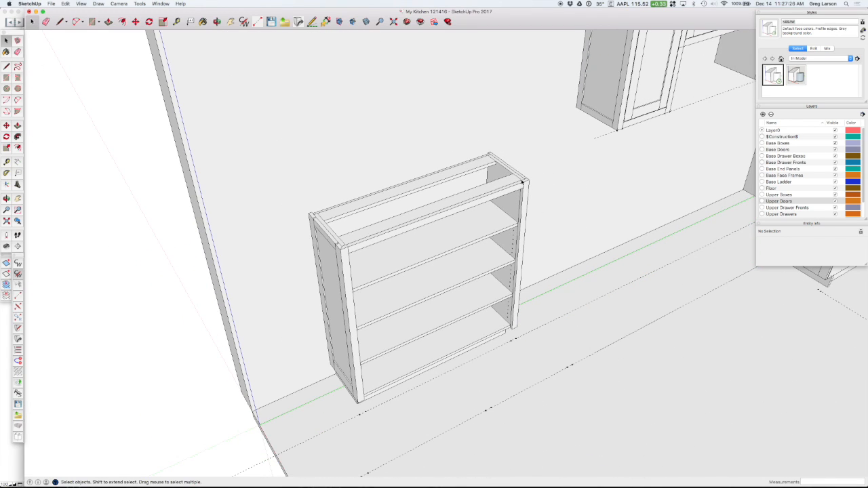
Inspect the whole redrawn bookcase from the front and above, including its face frame, shelves, end panels and toe kick.
{"action": "middle_click_drag", "start_coordinate": [527, 261], "coordinate": [546, 224]}
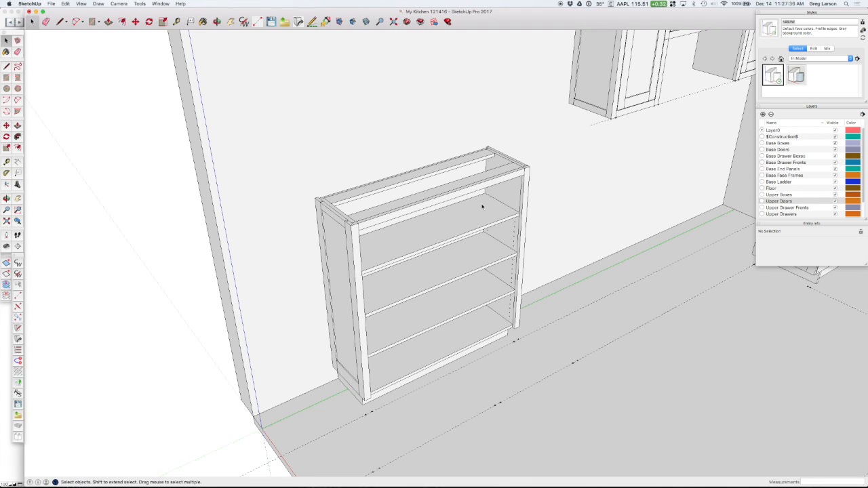
{"action": "scroll", "coordinate": [355, 248], "scroll_direction": "up", "scroll_amount": 5}
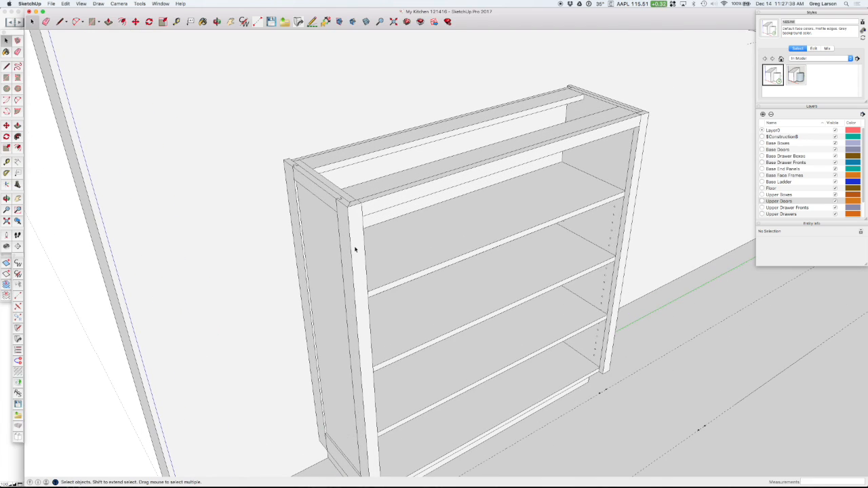
{"action": "scroll", "coordinate": [339, 217], "scroll_direction": "up", "scroll_amount": 2}
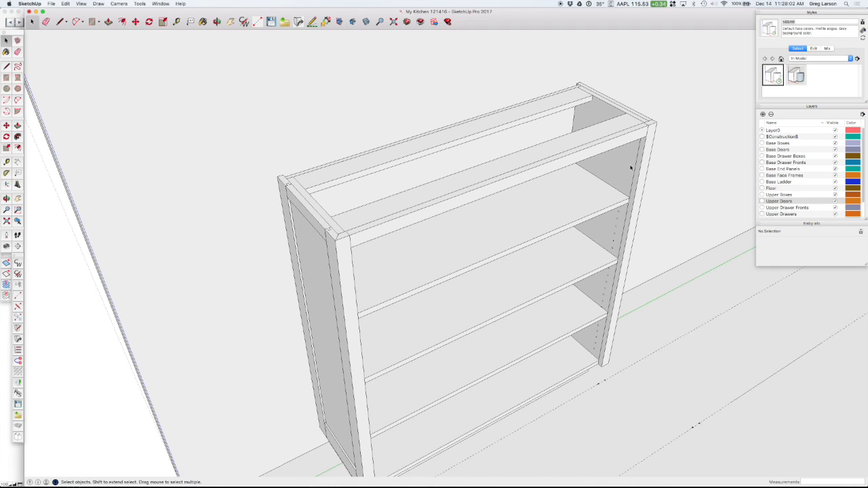
{"action": "scroll", "coordinate": [638, 174], "scroll_direction": "down", "scroll_amount": 6}
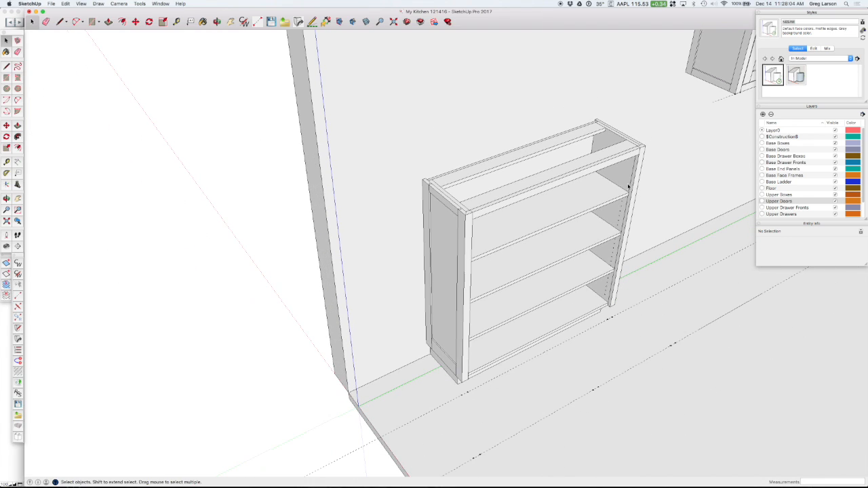
{"action": "mouse_move", "coordinate": [658, 240]}
{"action": "middle_mouse_down"}
{"action": "mouse_move", "coordinate": [625, 195]}
{"action": "mouse_move", "coordinate": [644, 194]}
{"action": "middle_mouse_up"}
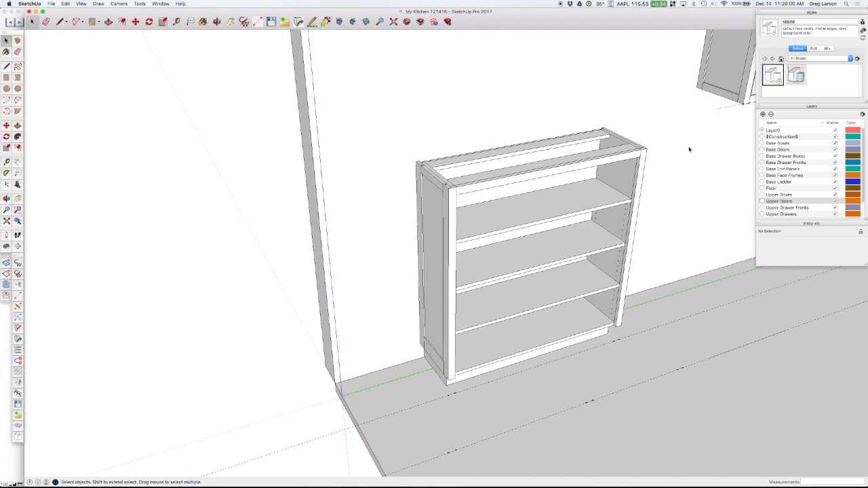
{"action": "scroll", "coordinate": [691, 150], "scroll_direction": "up", "scroll_amount": 2}
{"action": "scroll", "coordinate": [672, 186], "scroll_direction": "up", "scroll_amount": 1}
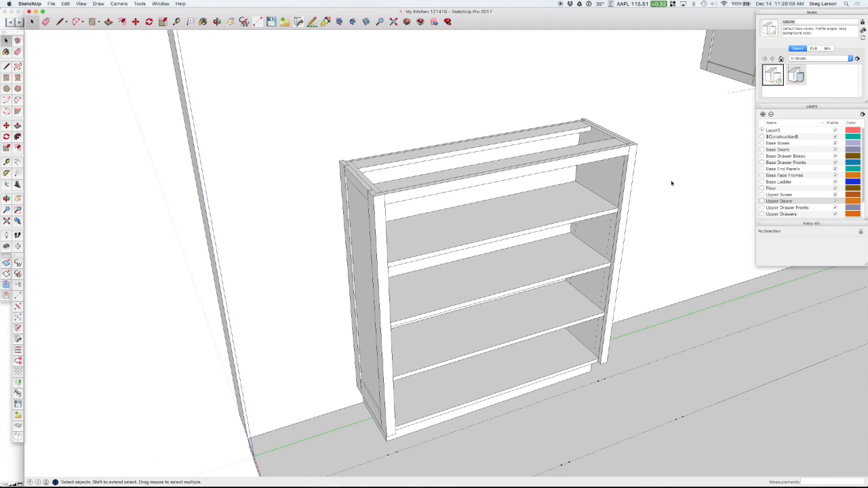